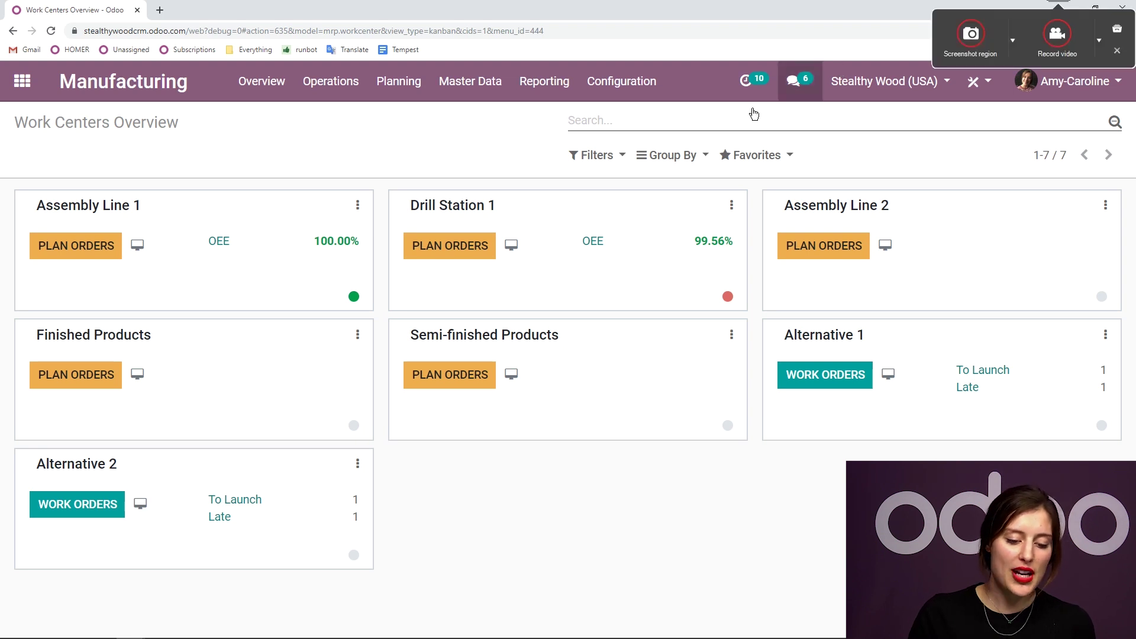
# Open the Manufacturing settings and review the Master Production Schedule option with its time range and number of columns.
pyautogui.click(622, 82)
pyautogui.click(620, 119)
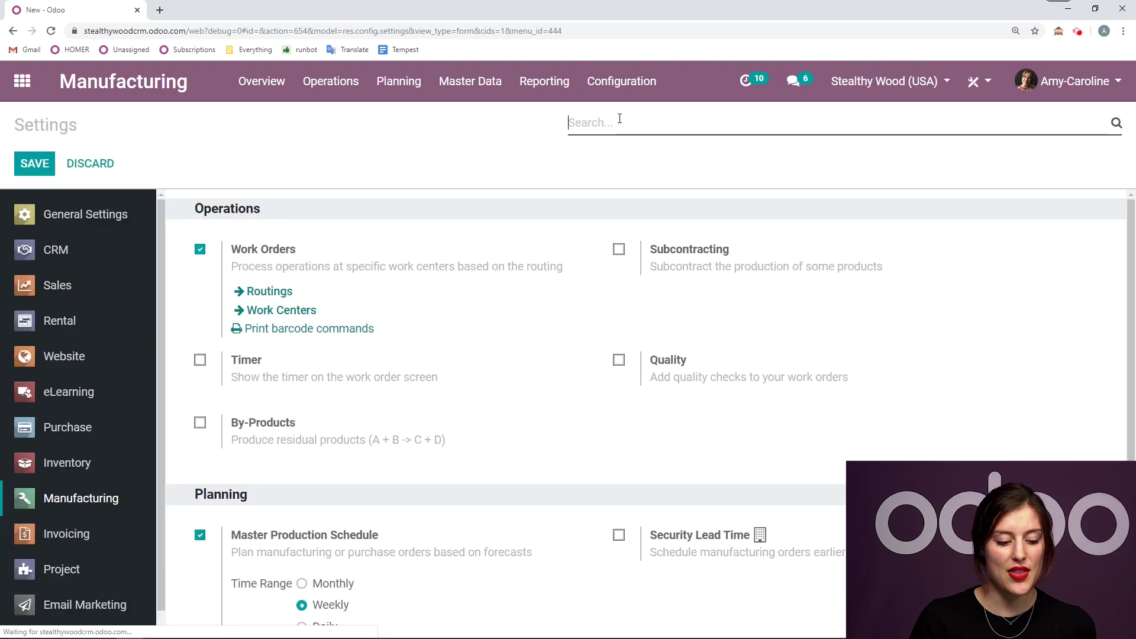
pyautogui.moveTo(384, 537); pyautogui.dragTo(165, 497)
pyautogui.click(322, 504)
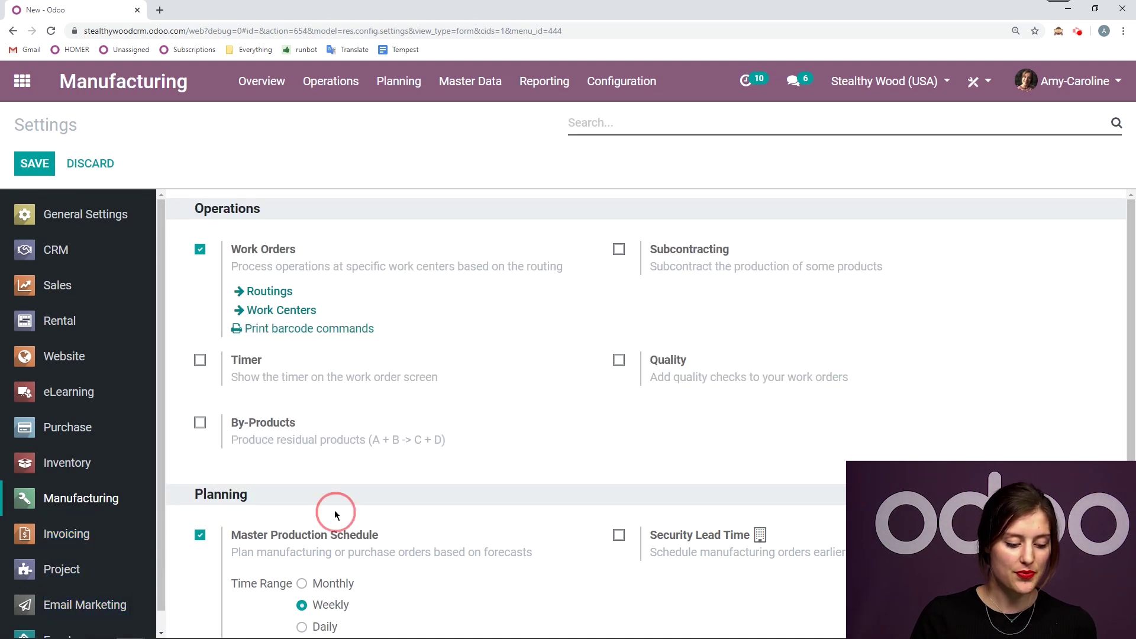
pyautogui.scroll(-1, 543, 513)
pyautogui.scroll(-1, 543, 508)
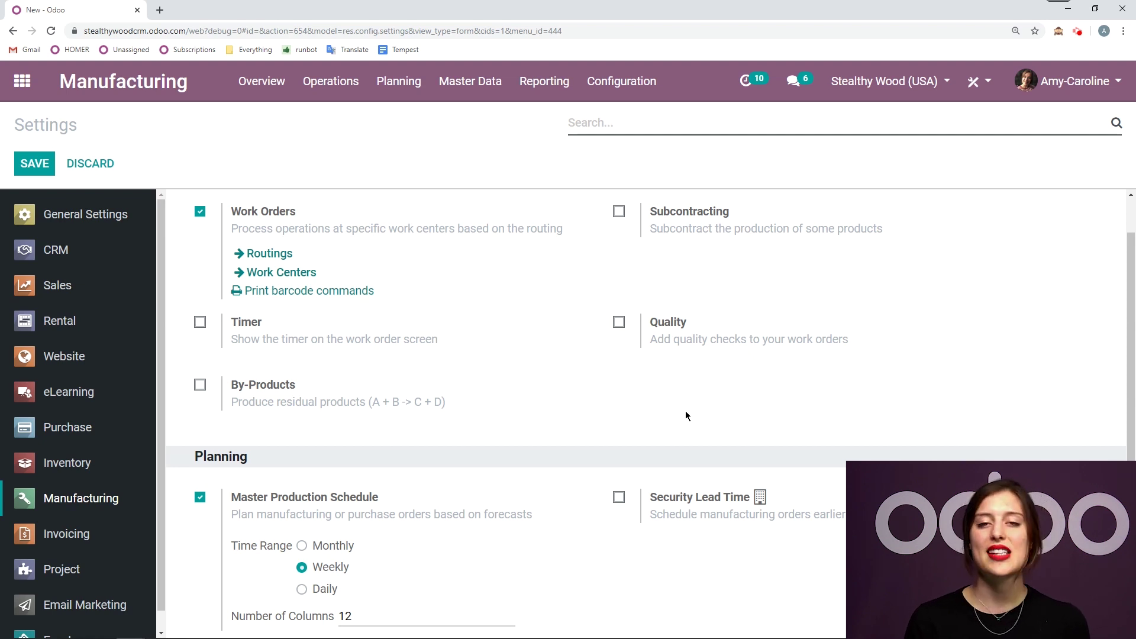
# Open the Master Production Schedule and add the product Conference Table with a safety stock target of 5.
pyautogui.click(408, 88)
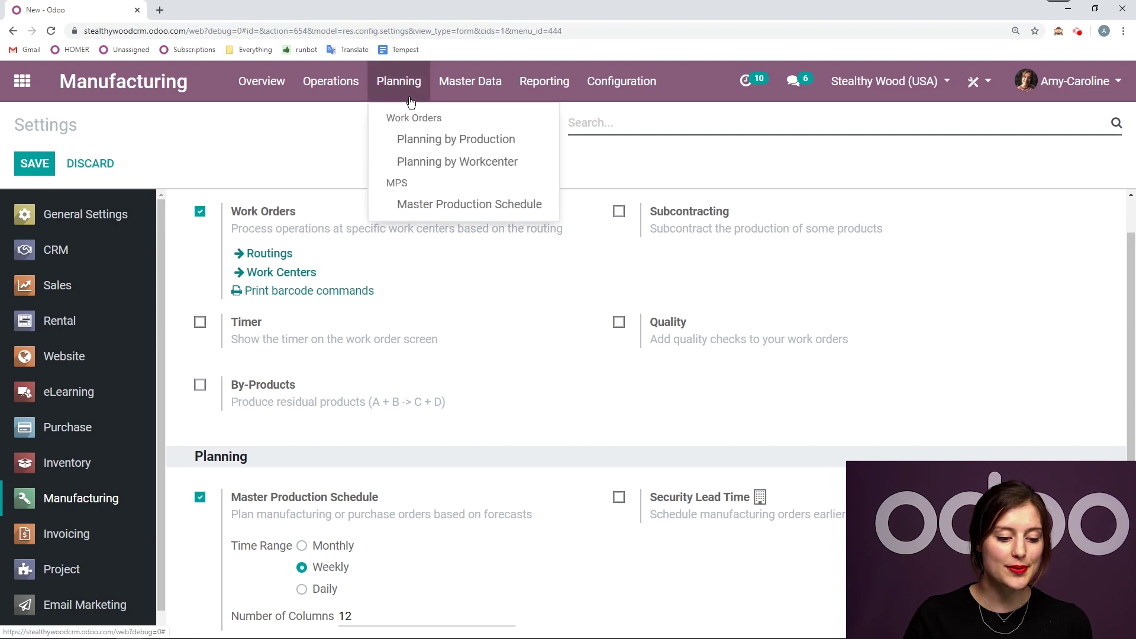
pyautogui.click(409, 205)
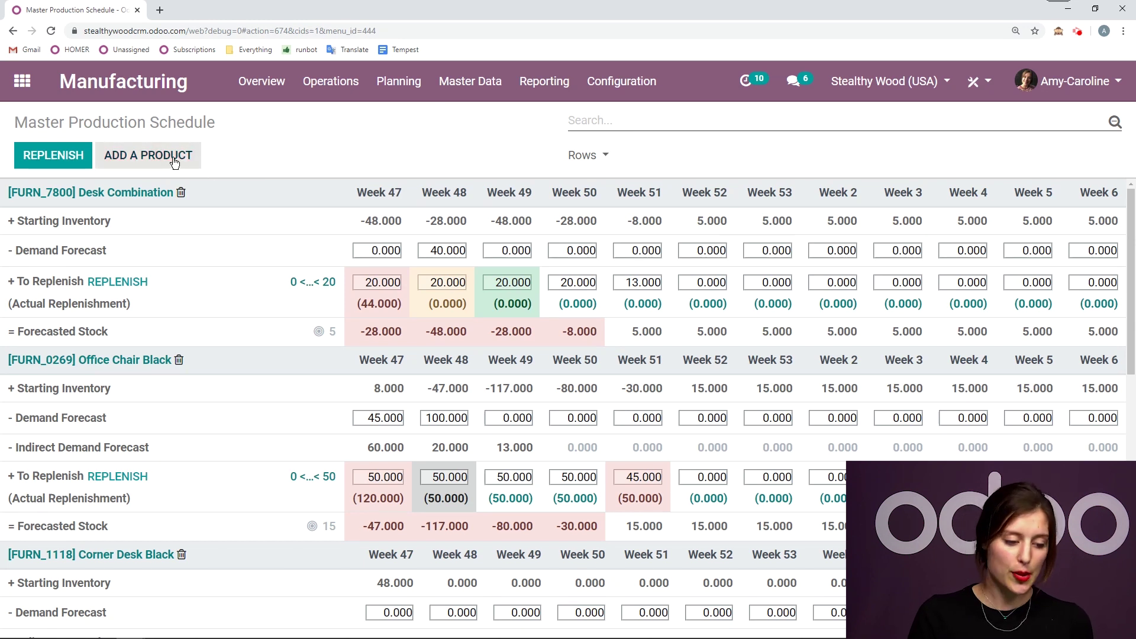
pyautogui.click(148, 160)
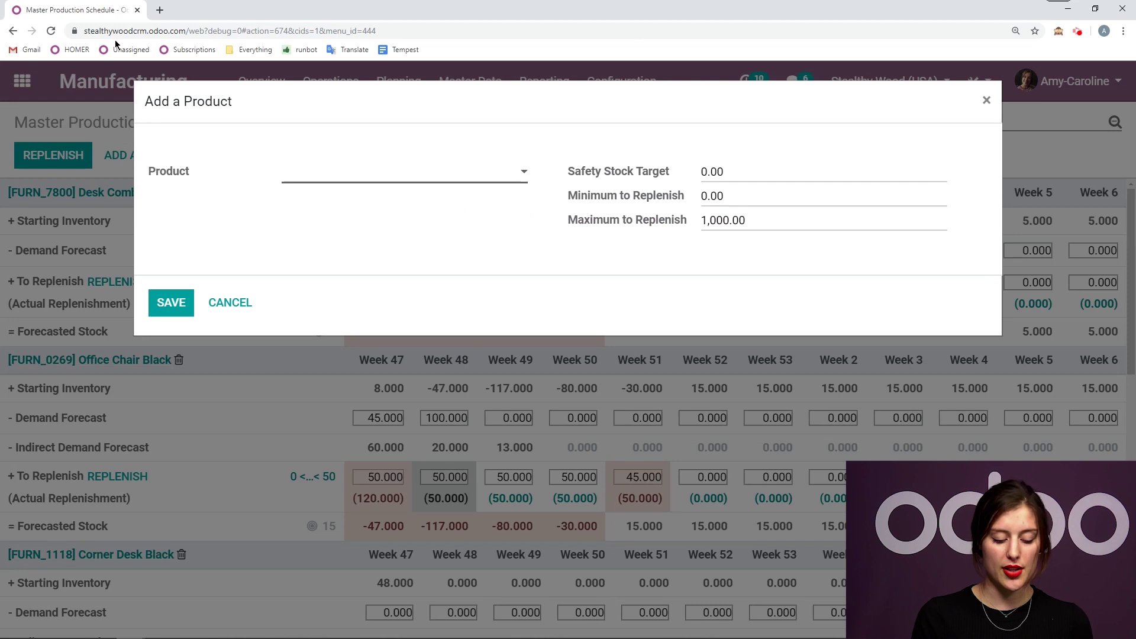
pyautogui.write('confe')
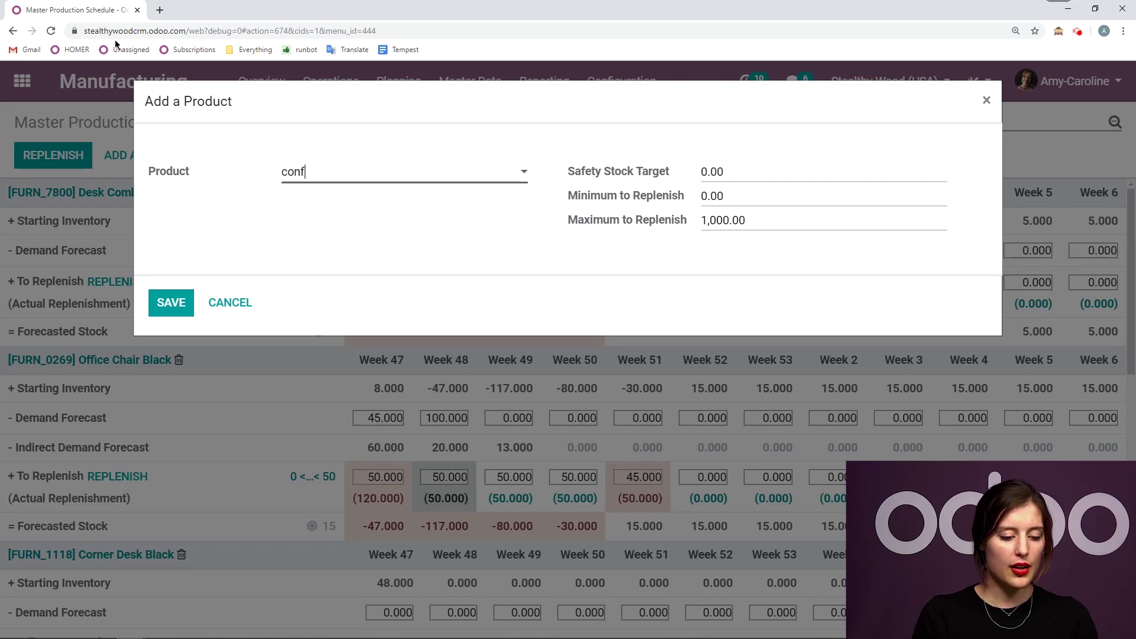
pyautogui.click(408, 244)
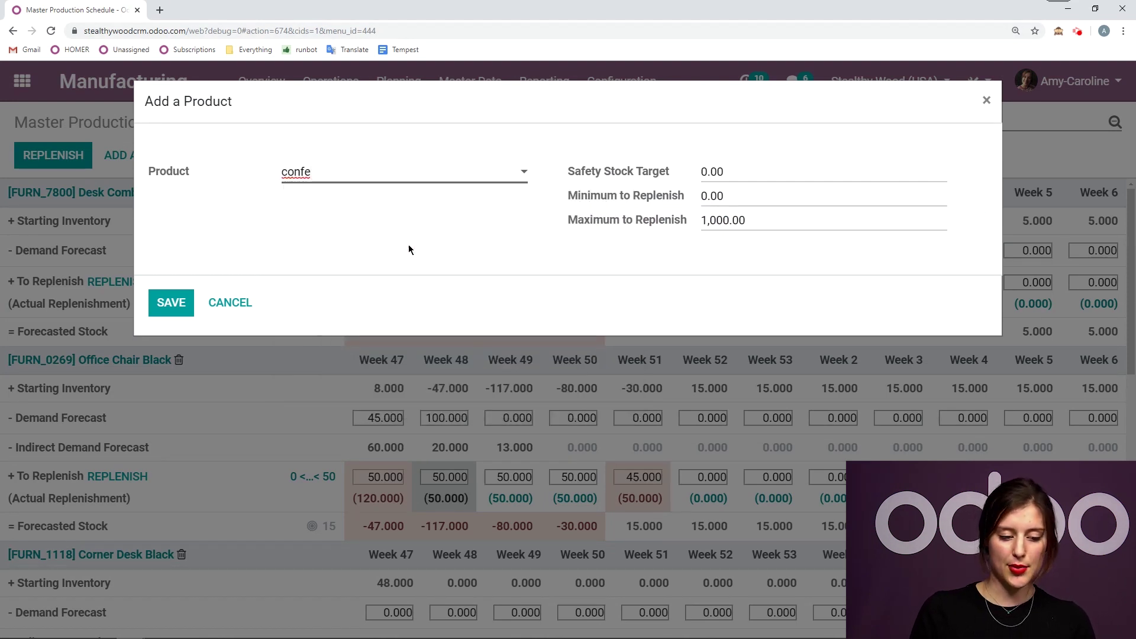
pyautogui.click(766, 167)
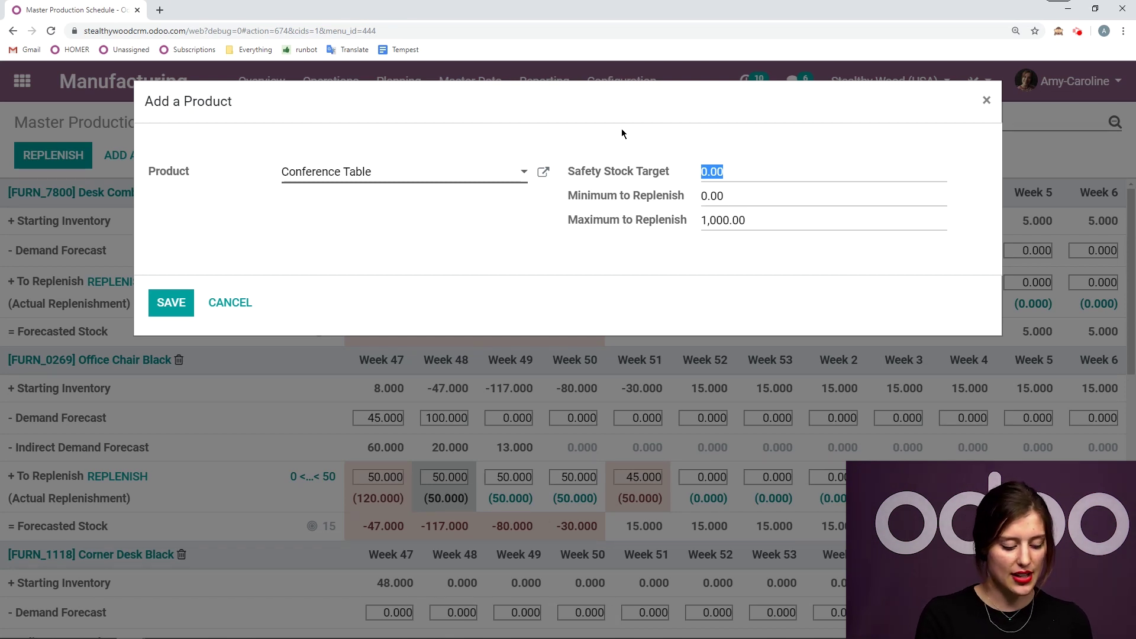
pyautogui.write('5')
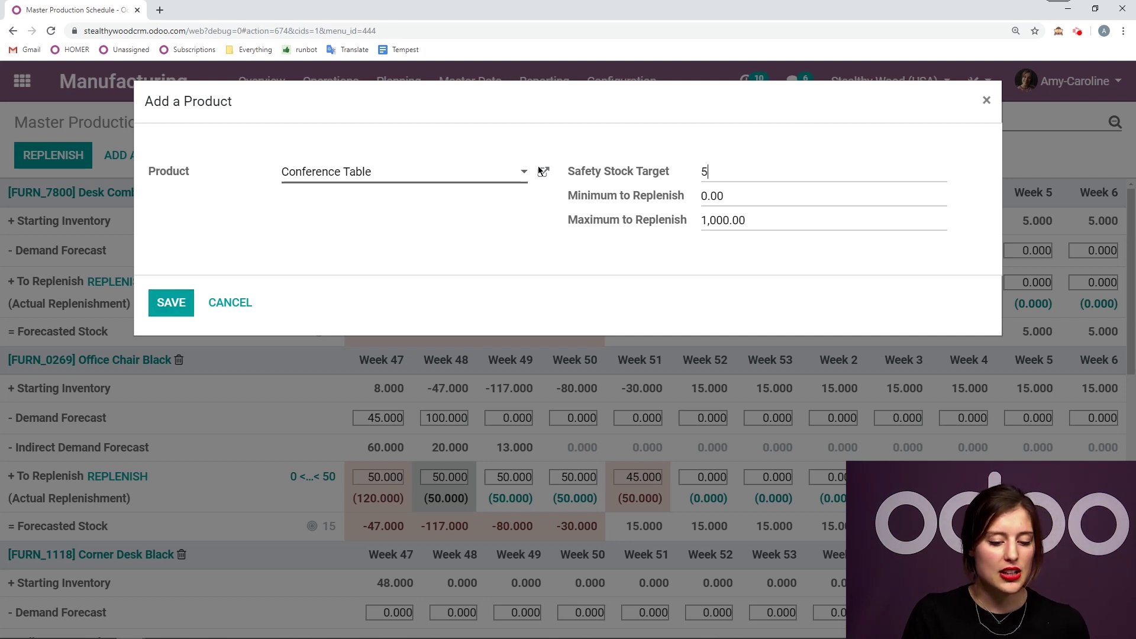
pyautogui.click(184, 302)
# Change the Conference Table's safety stock target to 10 in its production schedule settings and save.
pyautogui.scroll(-12, 350, 258)
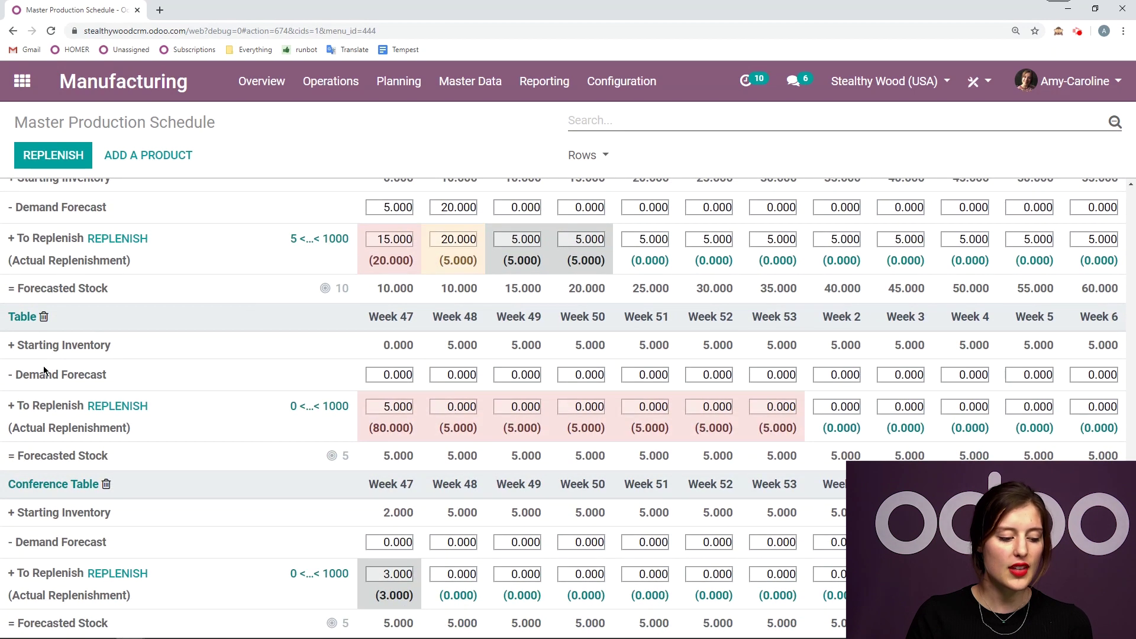
pyautogui.moveTo(219, 352)
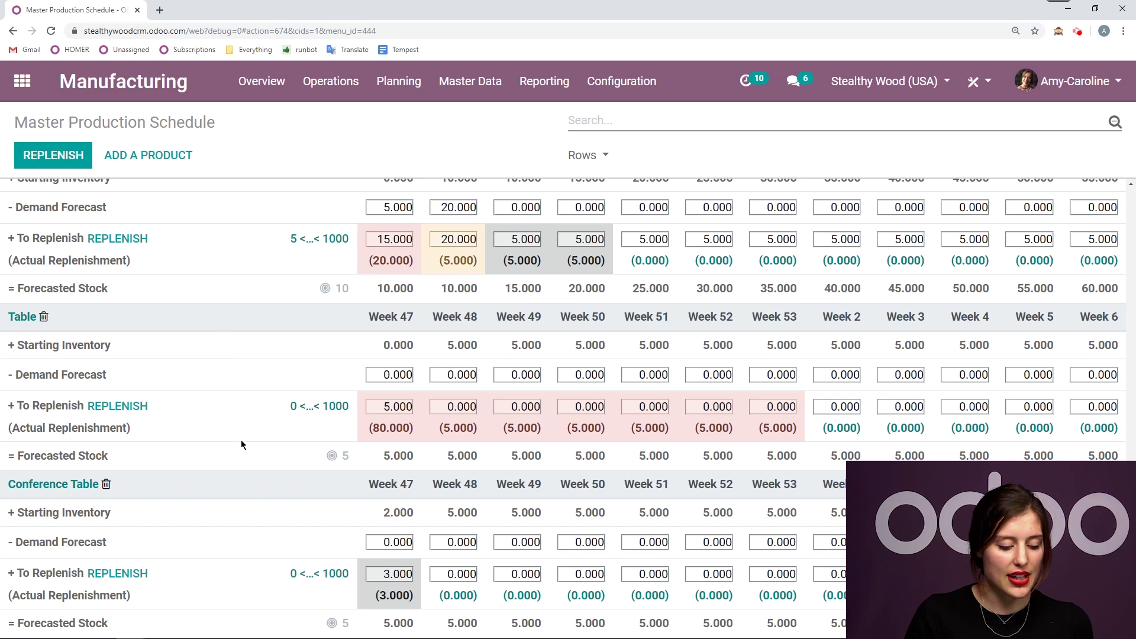
pyautogui.click(323, 575)
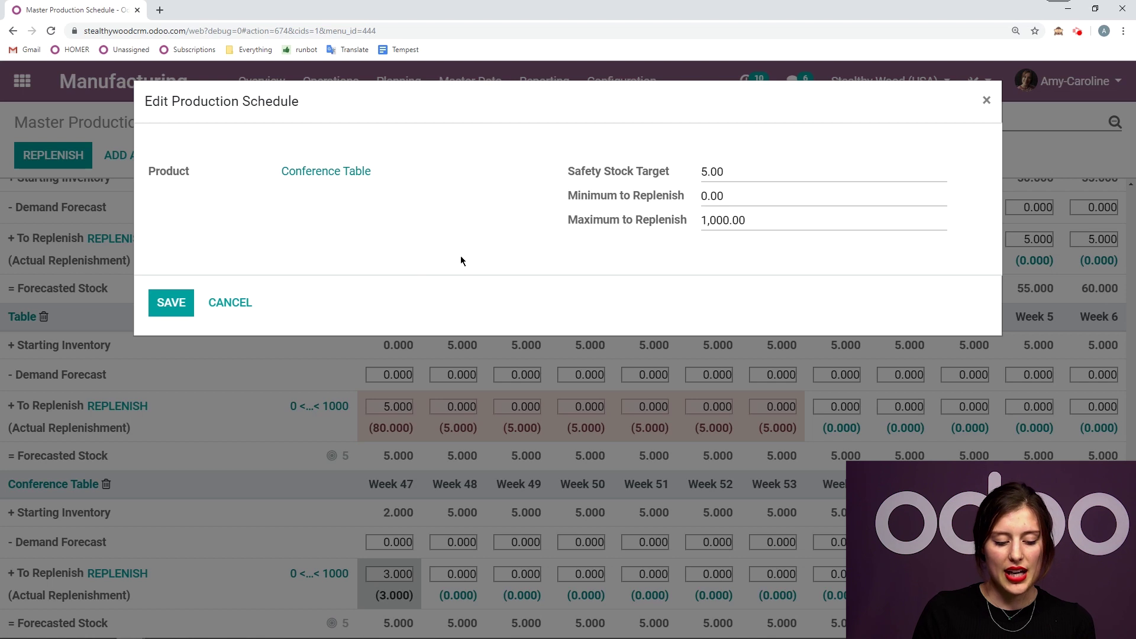
pyautogui.doubleClick(704, 171)
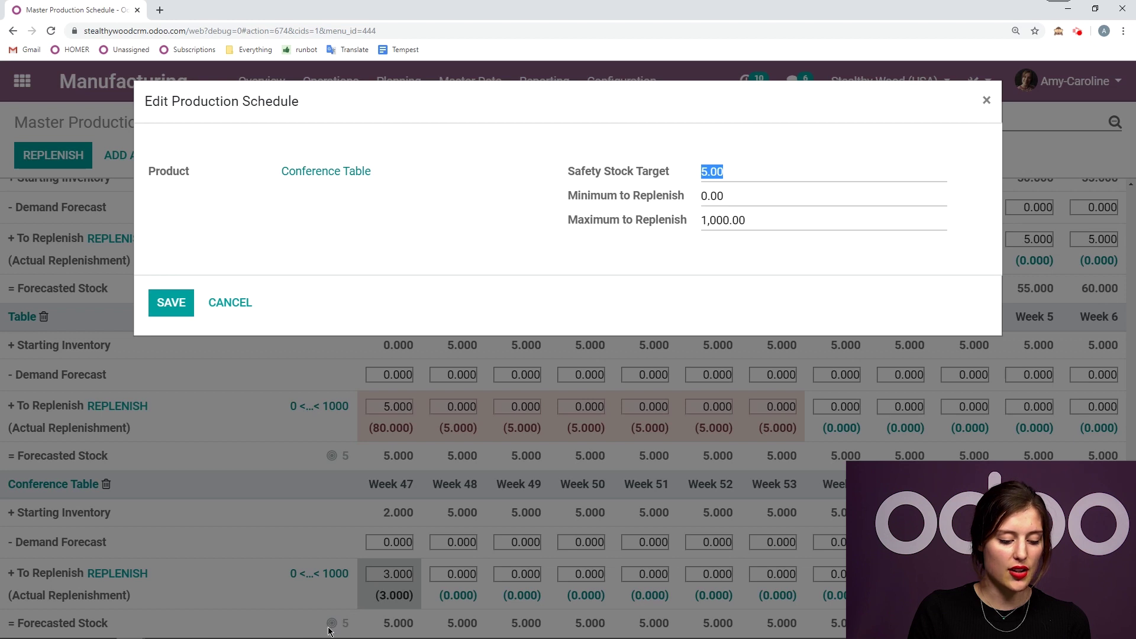
pyautogui.write('10')
pyautogui.click(171, 303)
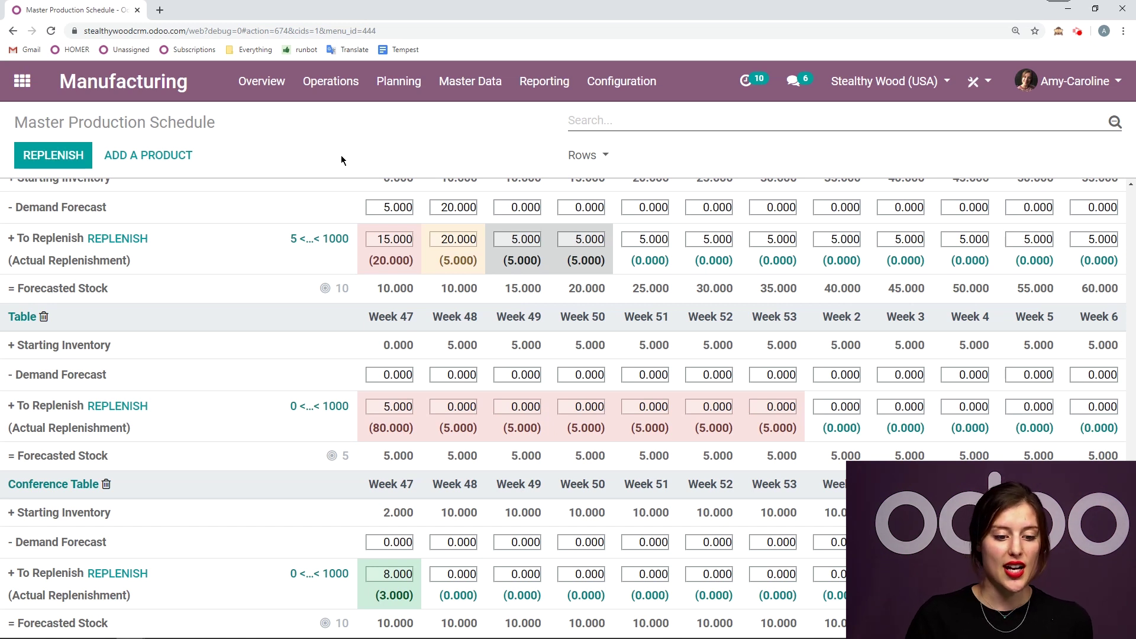
# Hide the Demand Forecast, Actual Demand and Indirect Demand Forecast rows in the production schedule.
pyautogui.click(583, 156)
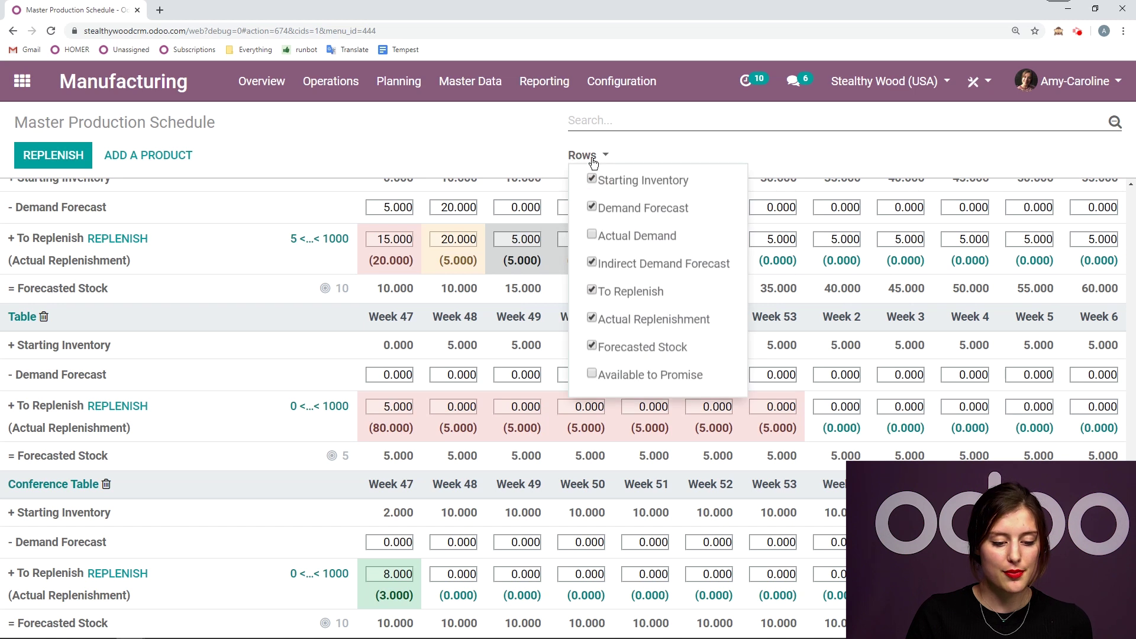
pyautogui.click(592, 237)
pyautogui.click(594, 264)
pyautogui.click(592, 235)
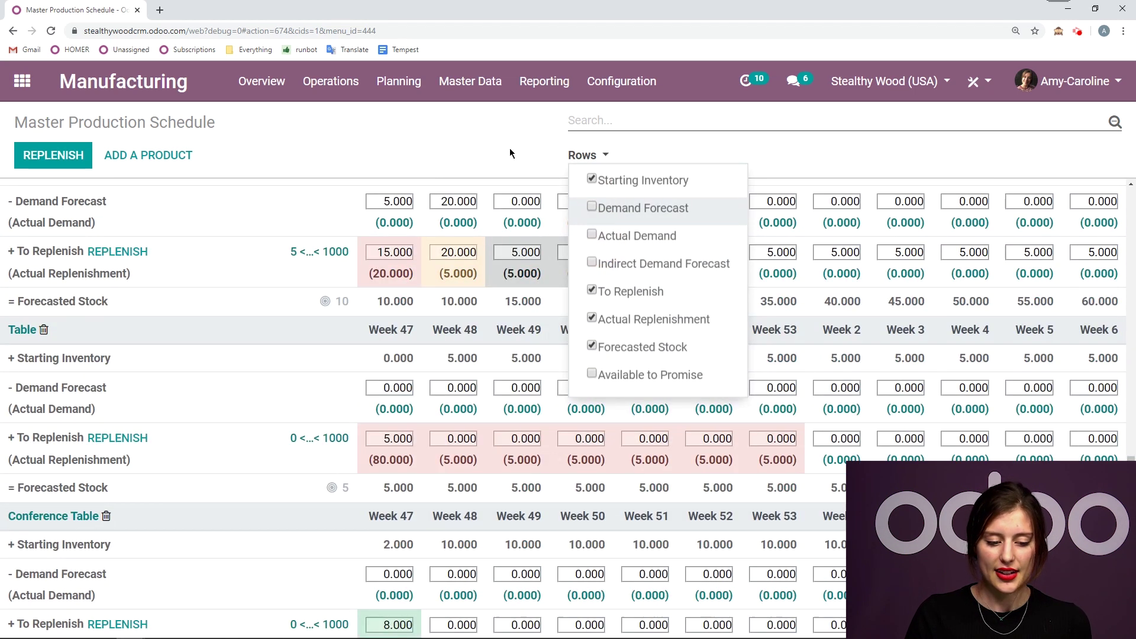
pyautogui.click(477, 133)
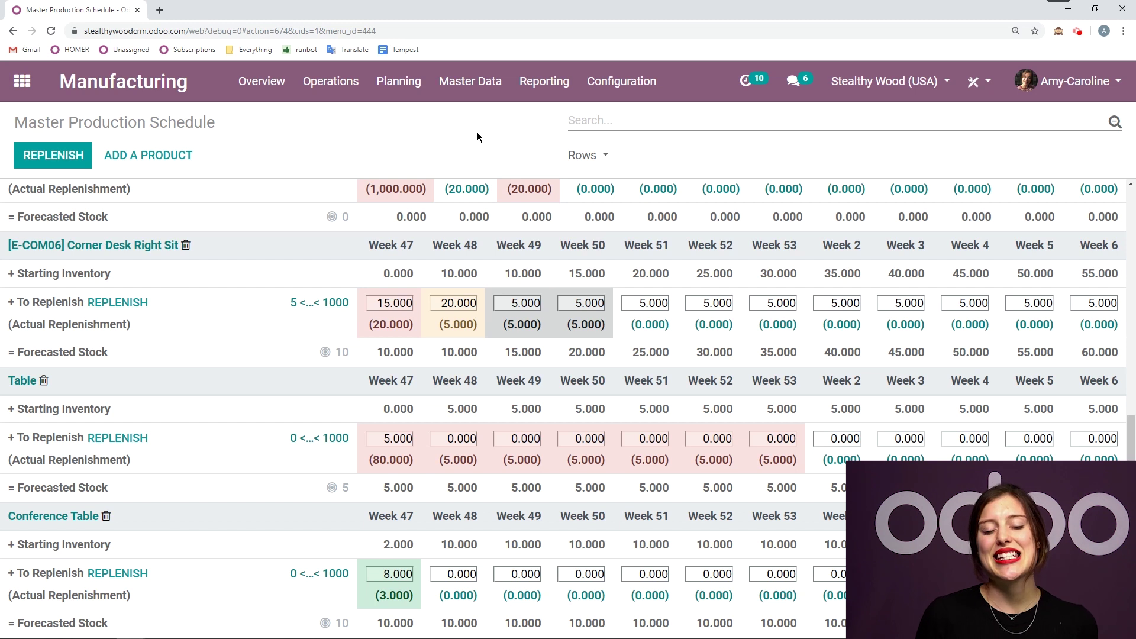
# Show the Demand Forecast, Actual Demand and Indirect Demand Forecast rows in the production schedule.
pyautogui.click(592, 158)
pyautogui.click(593, 208)
pyautogui.click(592, 236)
pyautogui.click(591, 262)
pyautogui.click(496, 132)
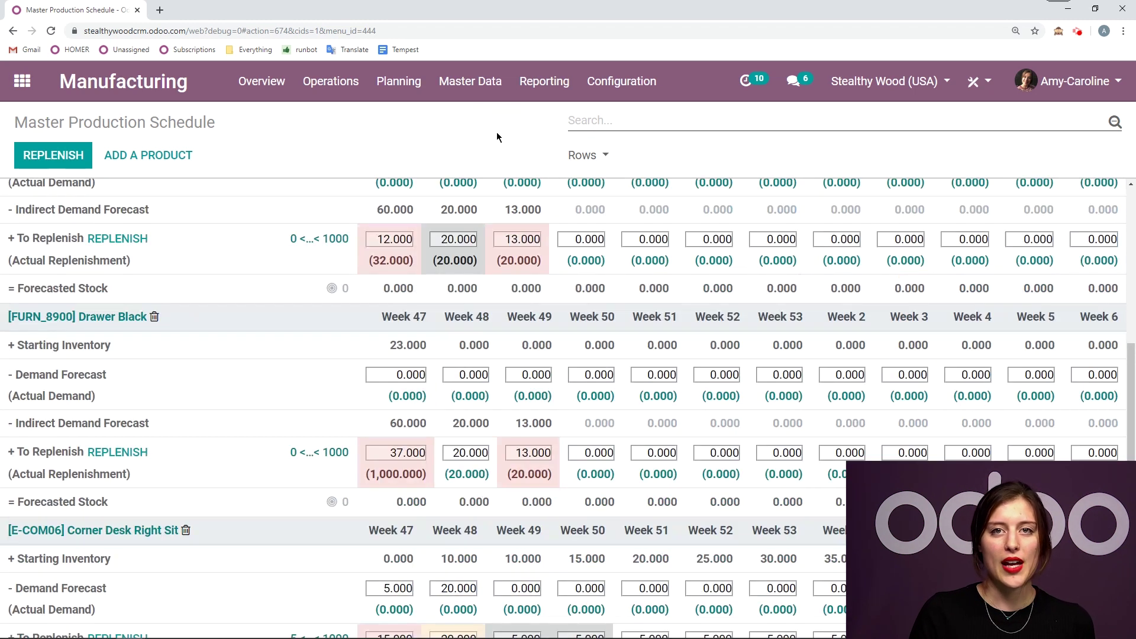
# Turn the Actual Demand row off and back on in the schedule's row selection.
pyautogui.scroll(1, 268, 341)
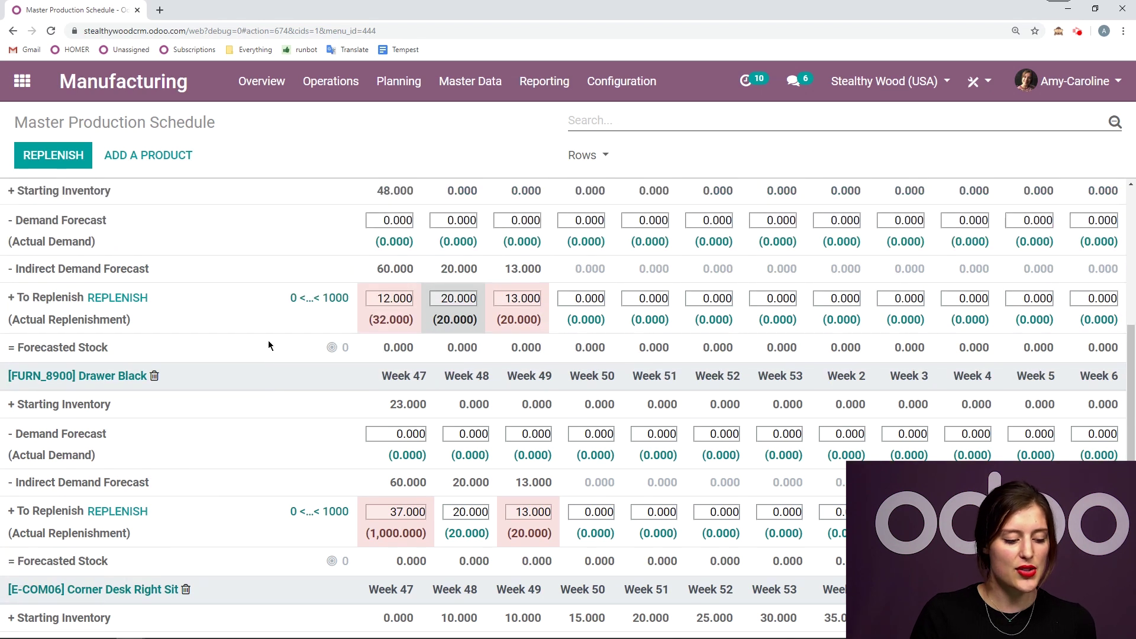
pyautogui.scroll(-3, 268, 340)
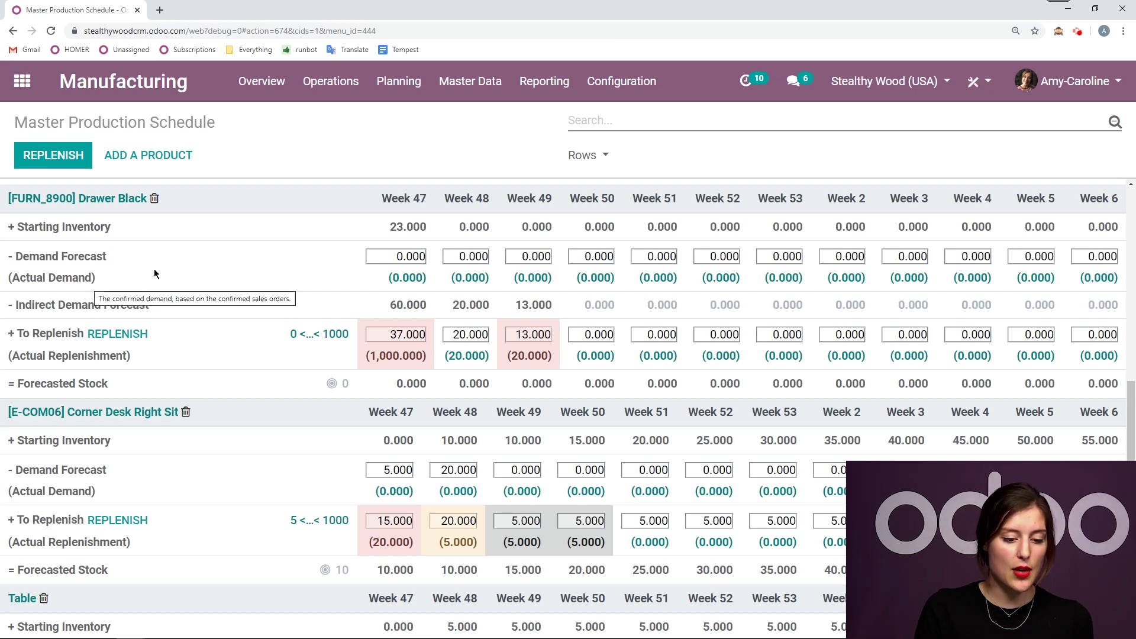
pyautogui.click(591, 163)
pyautogui.click(591, 236)
pyautogui.click(592, 236)
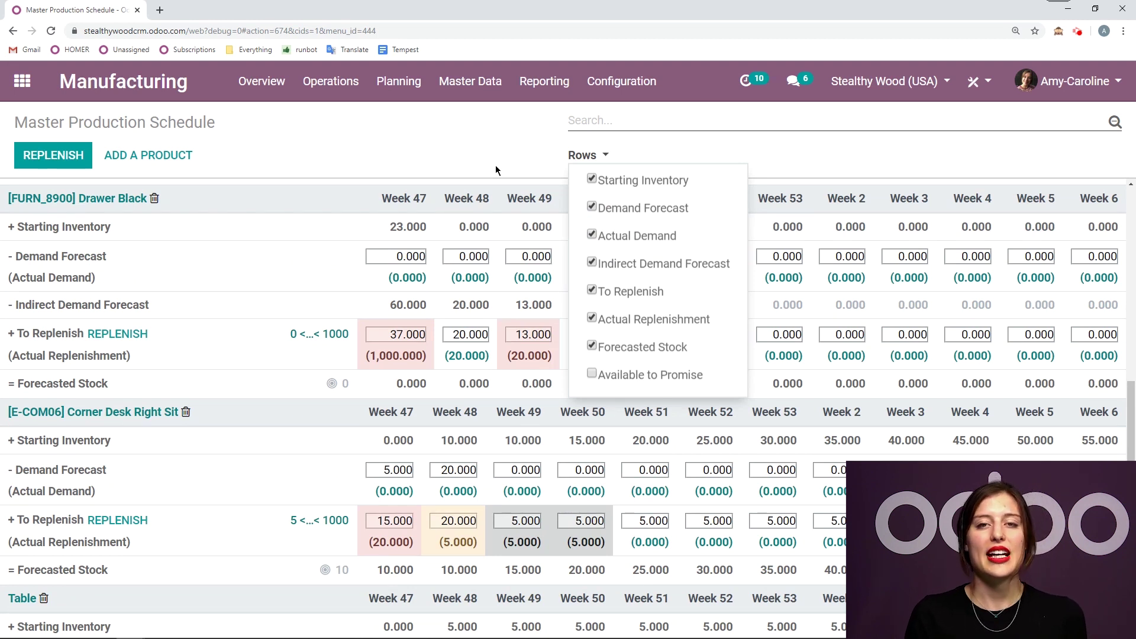
pyautogui.click(481, 118)
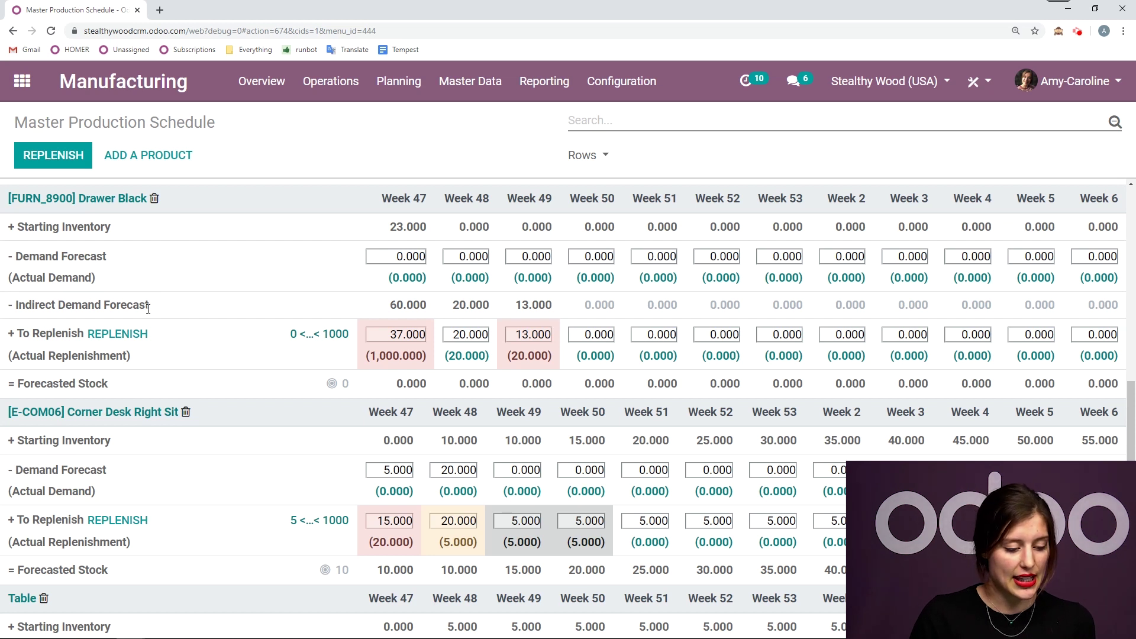
# Examine the Indirect Demand Forecast row of Drawer Black and read its explanation.
pyautogui.moveTo(148, 305); pyautogui.dragTo(13, 307)
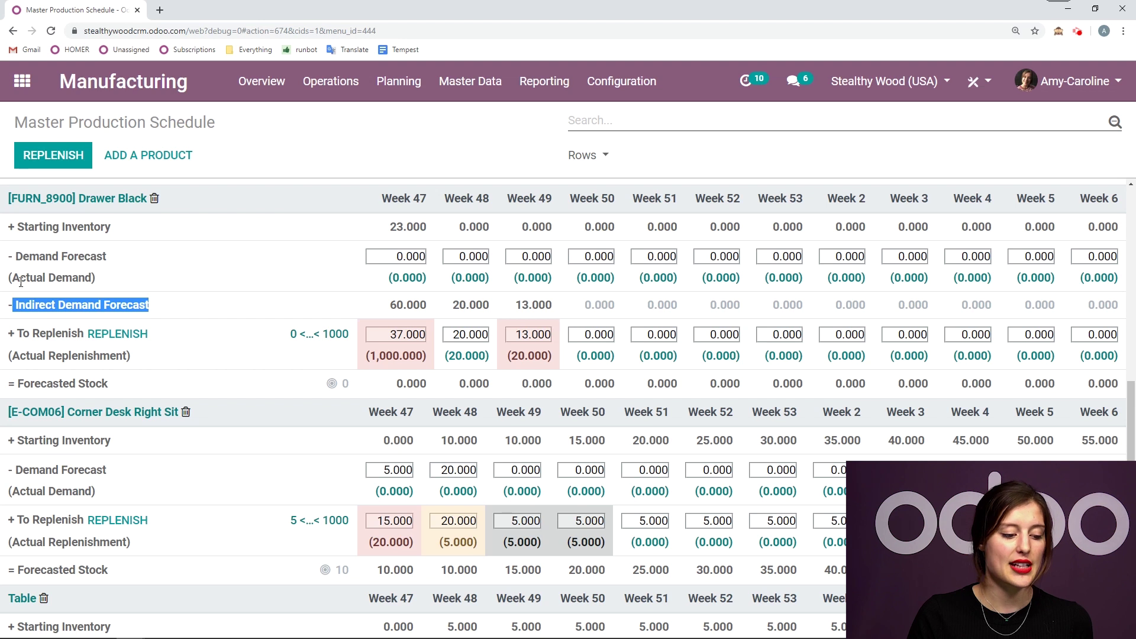
pyautogui.moveTo(209, 306)
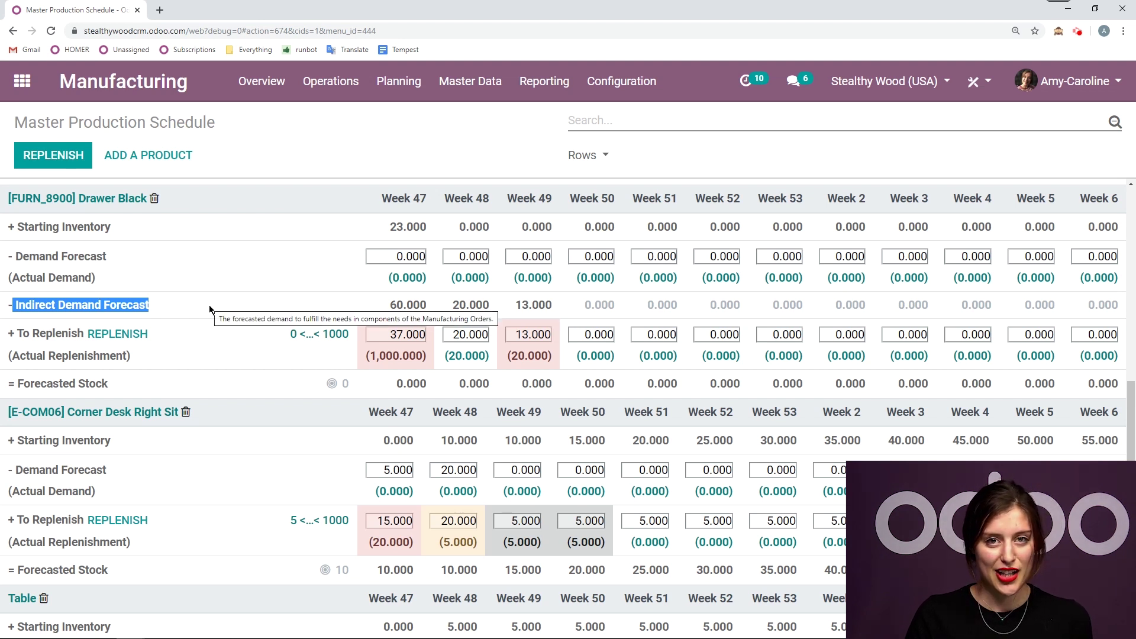
pyautogui.click(209, 307)
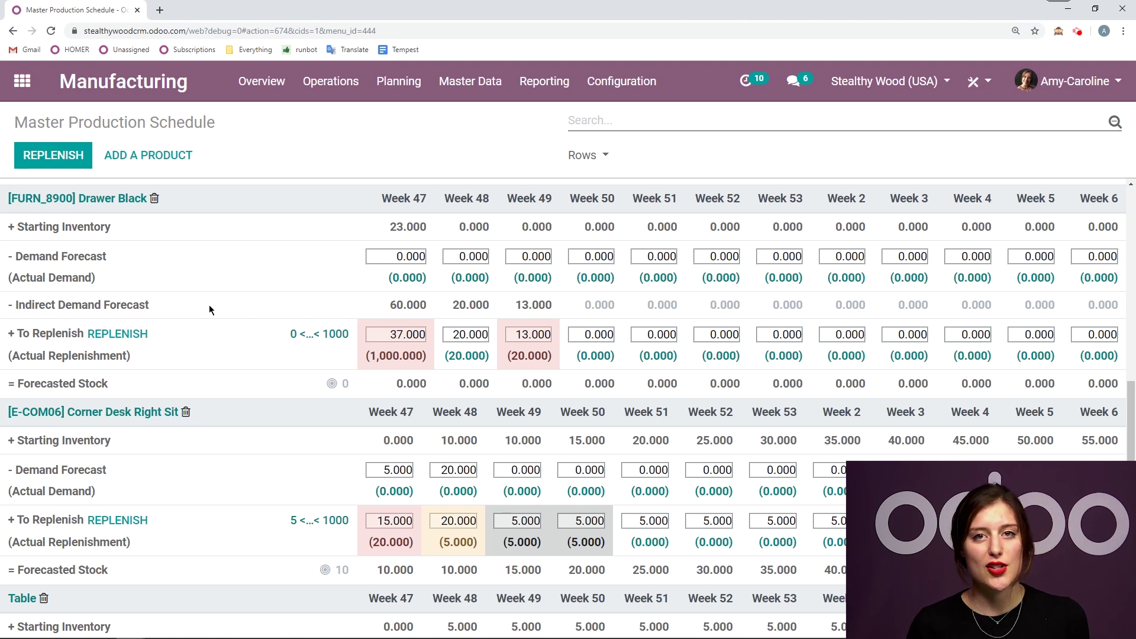
# Replenish only the Conference Table from its own To Replenish row in the production schedule.
pyautogui.scroll(-5, 208, 304)
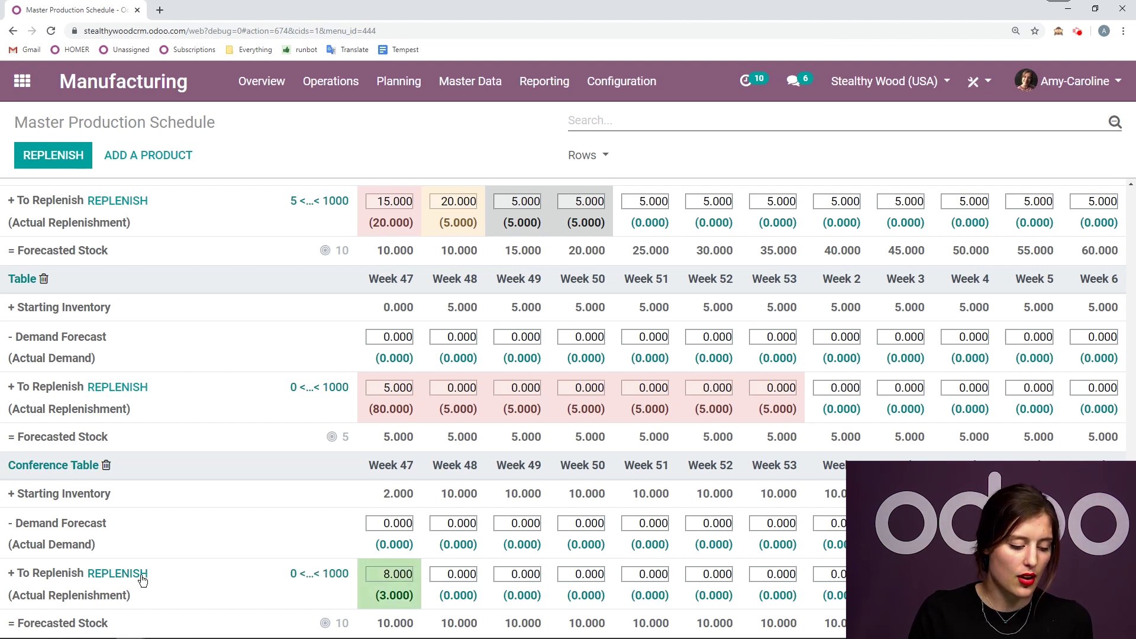
pyautogui.scroll(12, 217, 462)
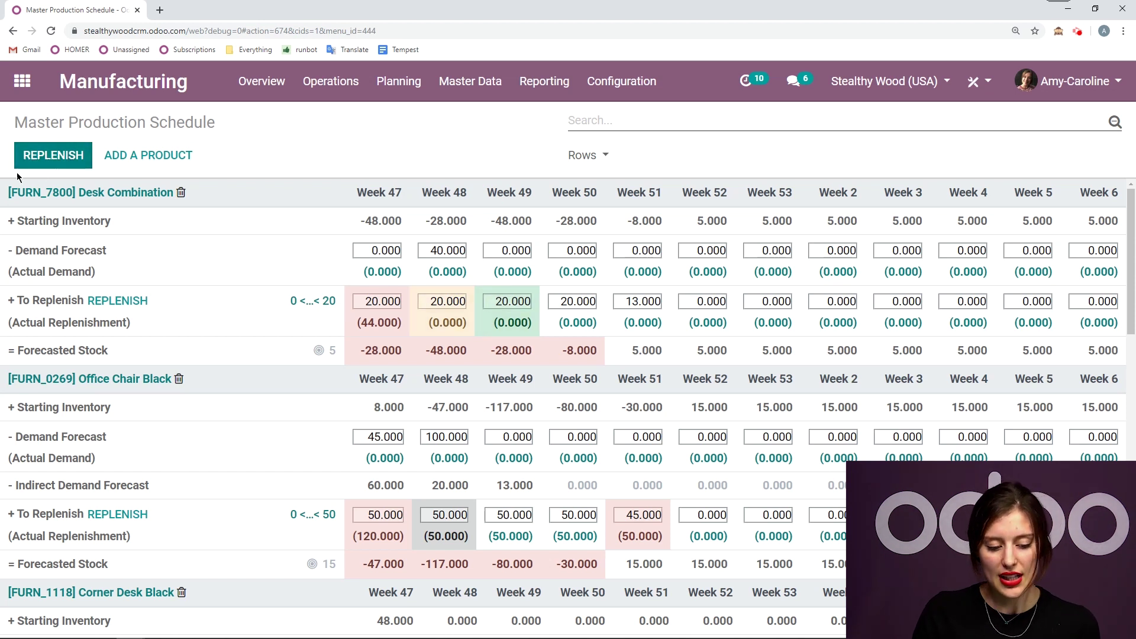
pyautogui.scroll(-15, 256, 293)
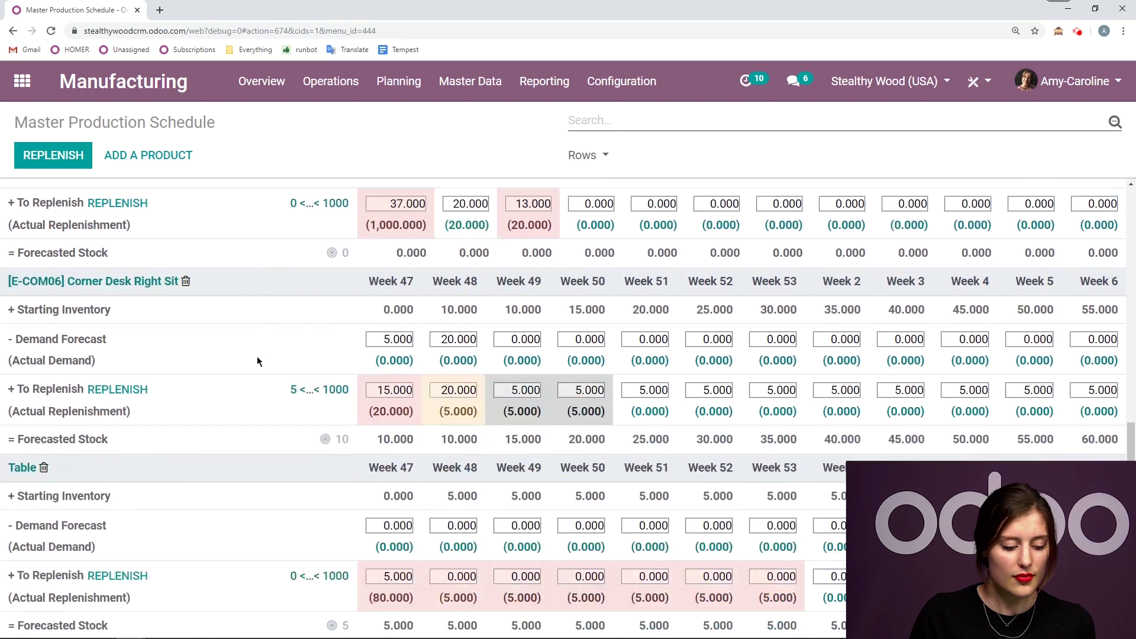
pyautogui.click(119, 574)
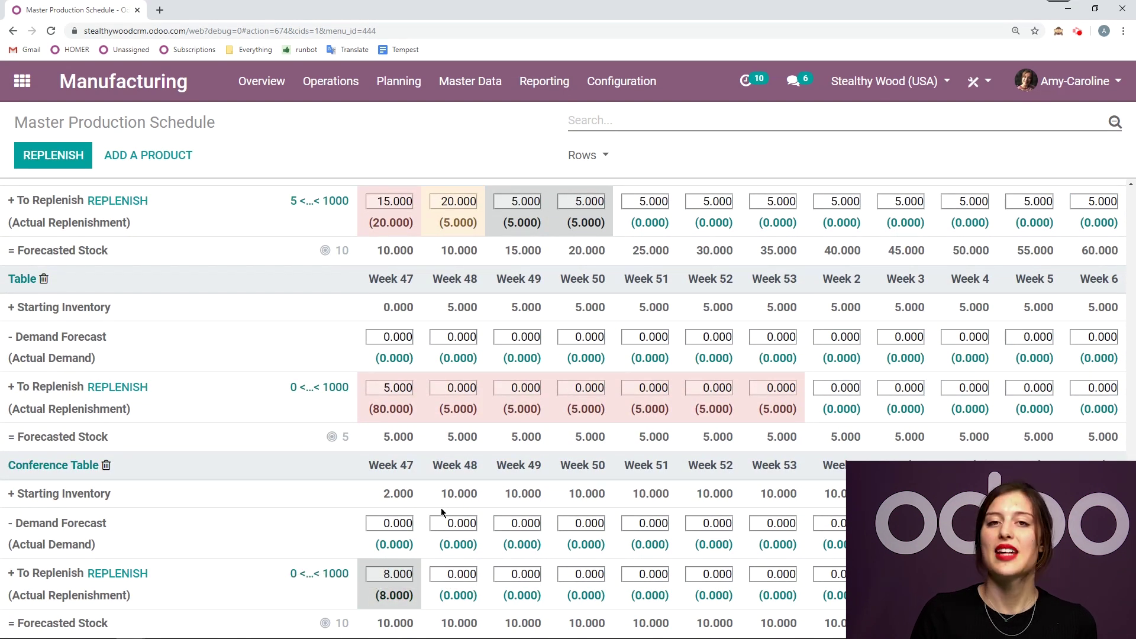
# Inspect the documents behind the Conference Table's actual replenishment for Week 47, then close the details.
pyautogui.moveTo(267, 530)
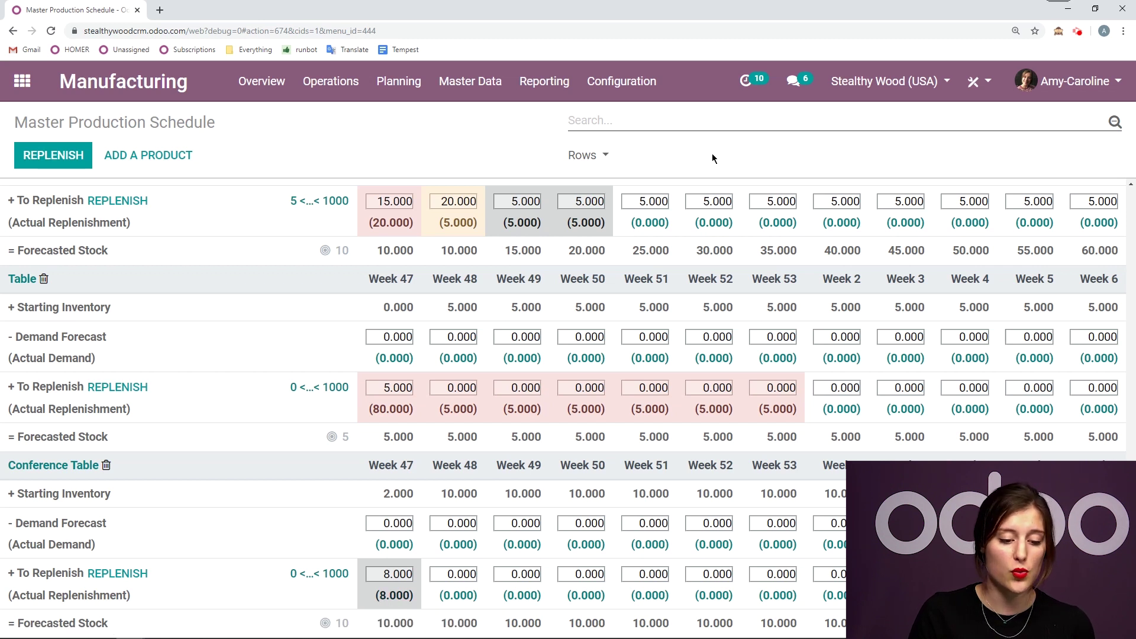
pyautogui.click(592, 155)
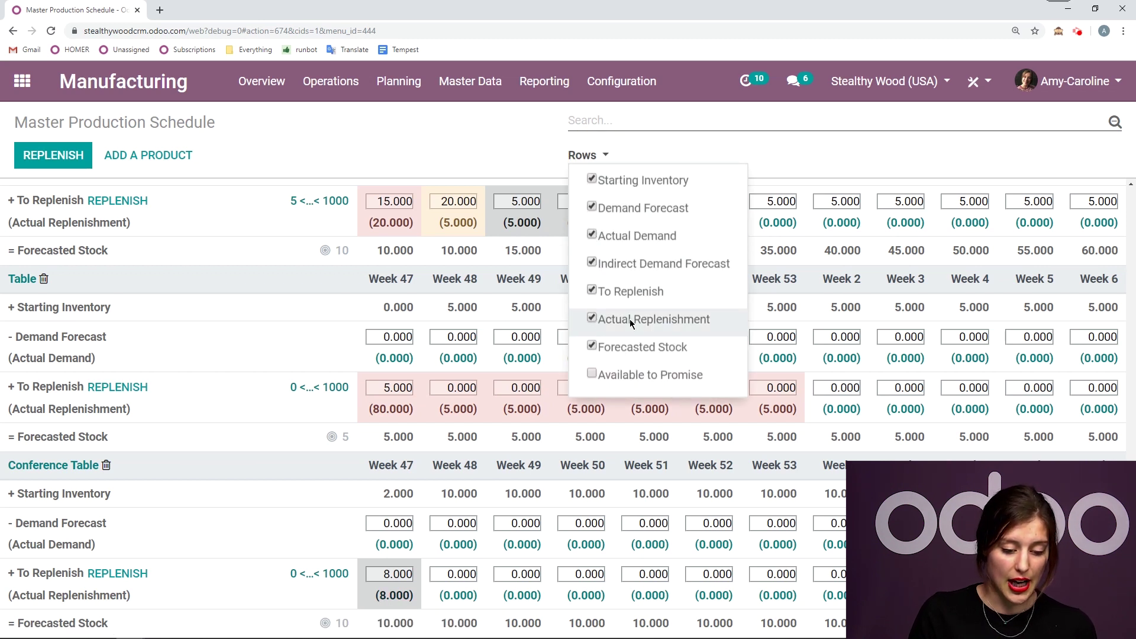
pyautogui.click(224, 581)
pyautogui.click(385, 597)
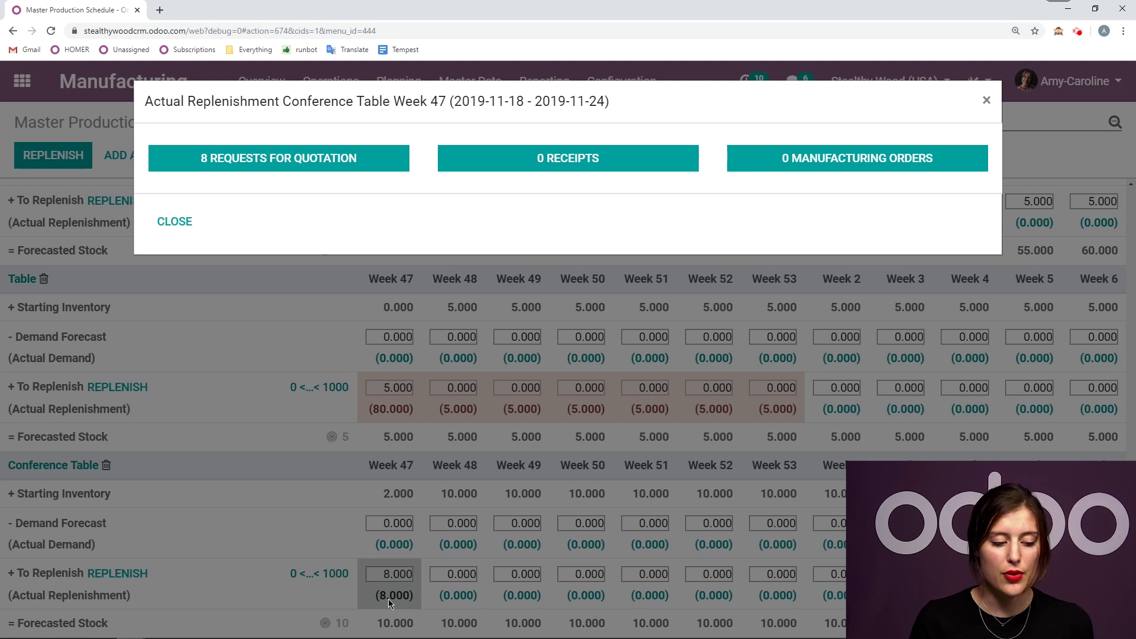
pyautogui.click(178, 223)
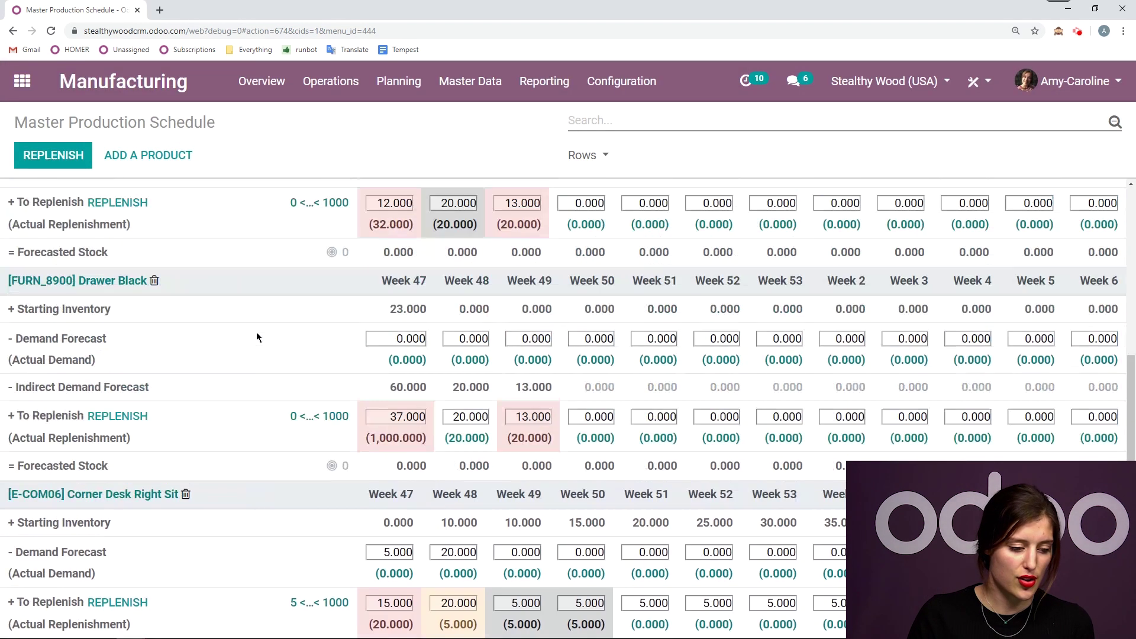
pyautogui.scroll(10, 272, 340)
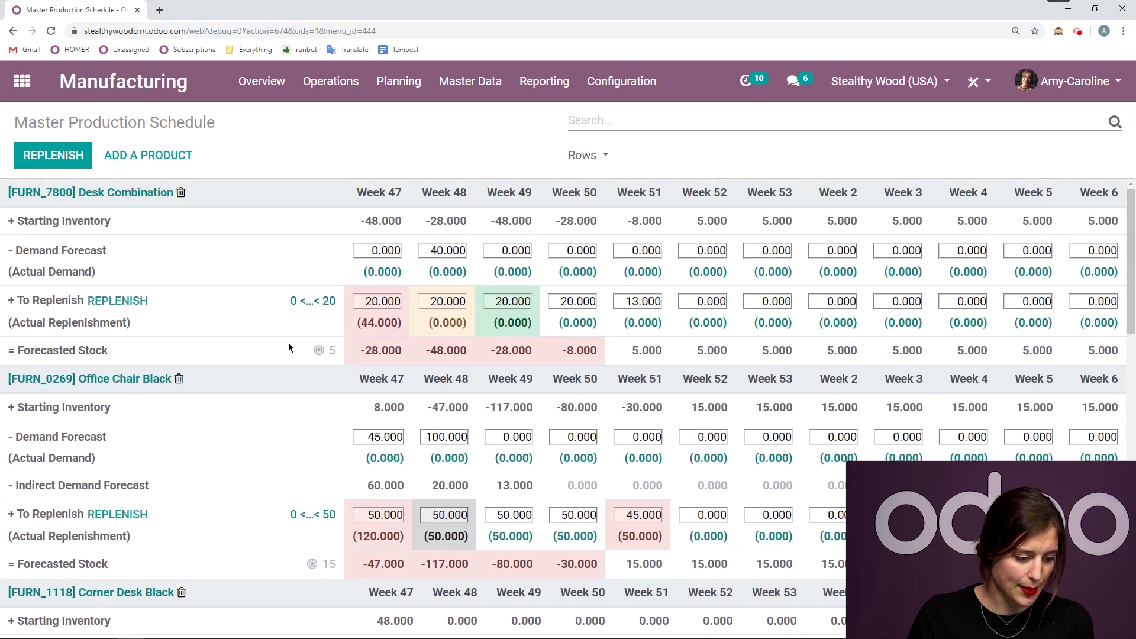
# Inspect the documents behind the Desk Combination's actual replenishment for Week 47, then close the details.
pyautogui.click(382, 324)
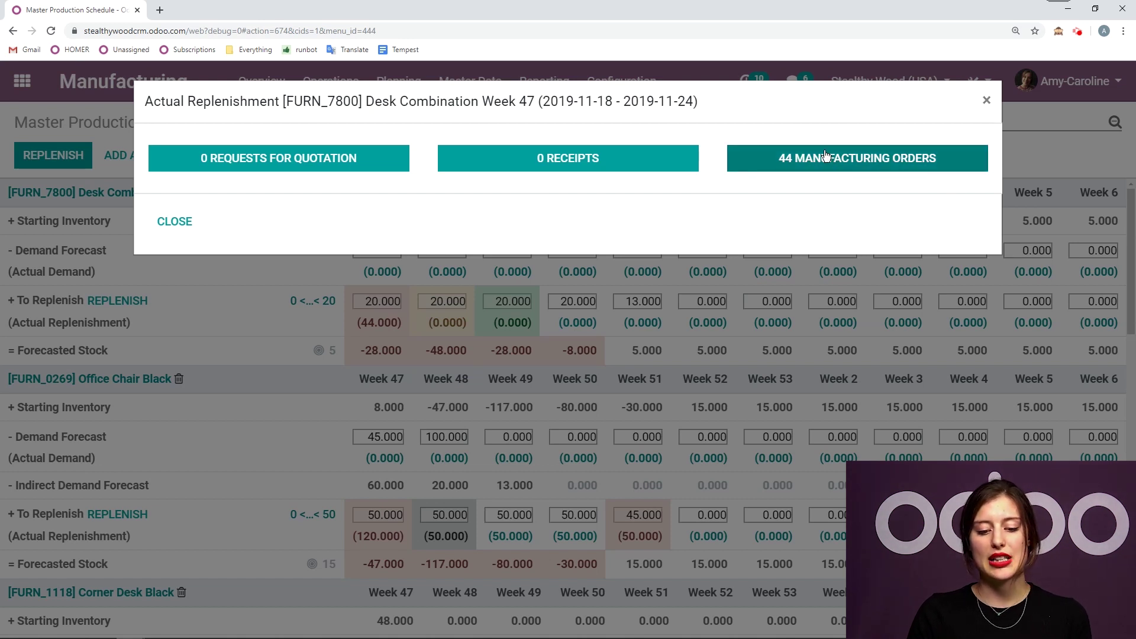
pyautogui.click(987, 100)
pyautogui.scroll(-10, 666, 283)
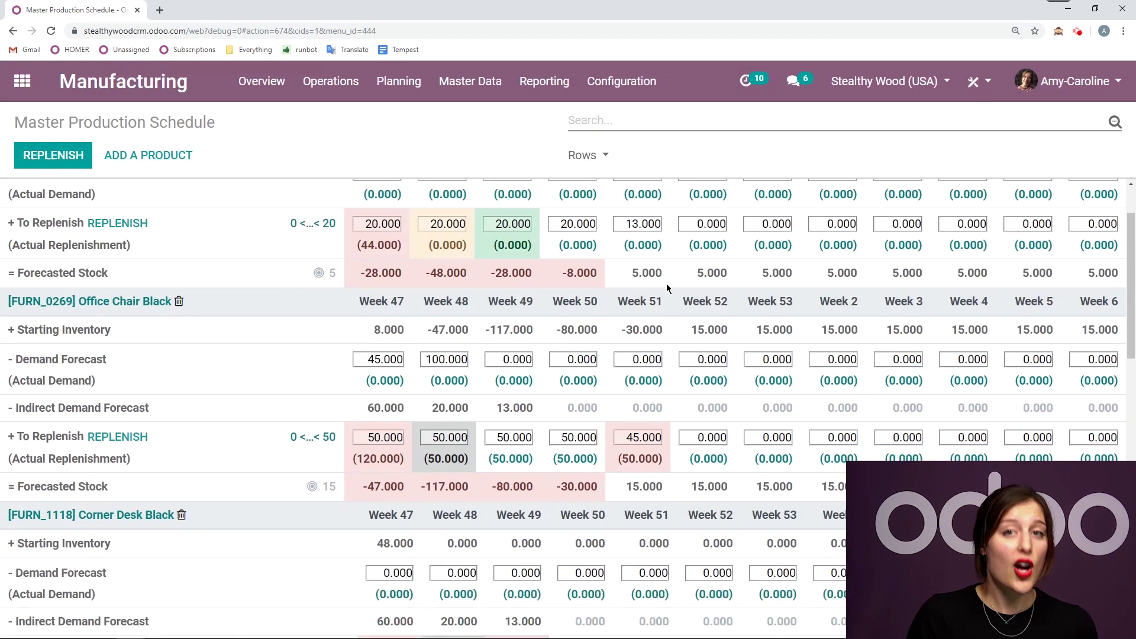
pyautogui.scroll(-1, 651, 304)
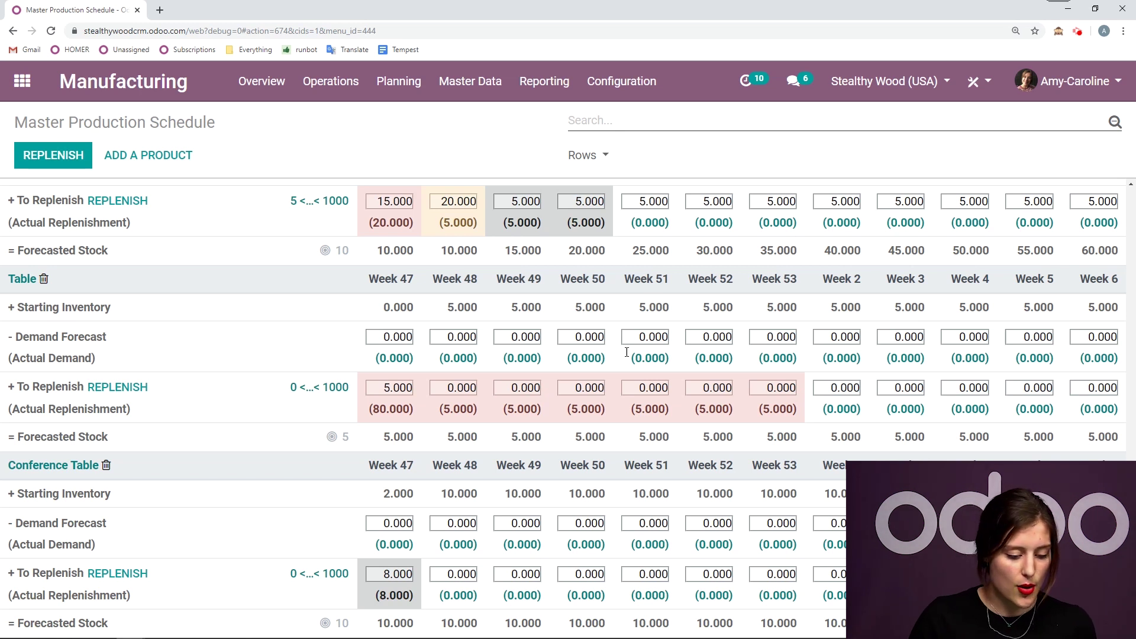
# Override the Desk Combination's Week 49 To Replenish quantity with 10, then reset it to the automatic quantity.
pyautogui.scroll(2, 471, 496)
pyautogui.scroll(10, 469, 496)
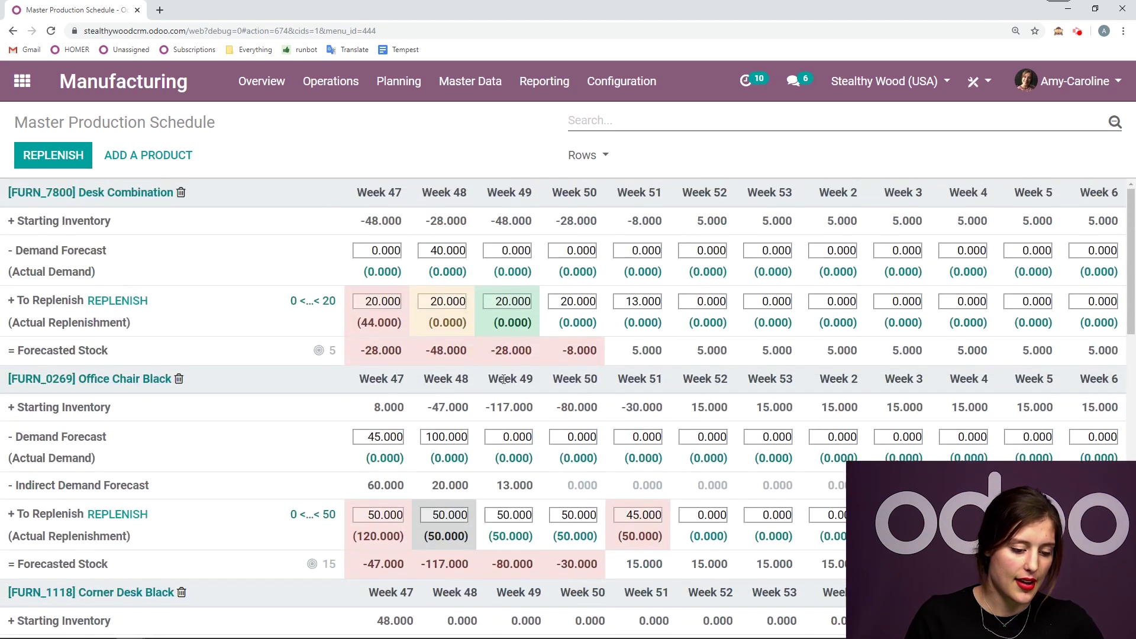
pyautogui.click(506, 301)
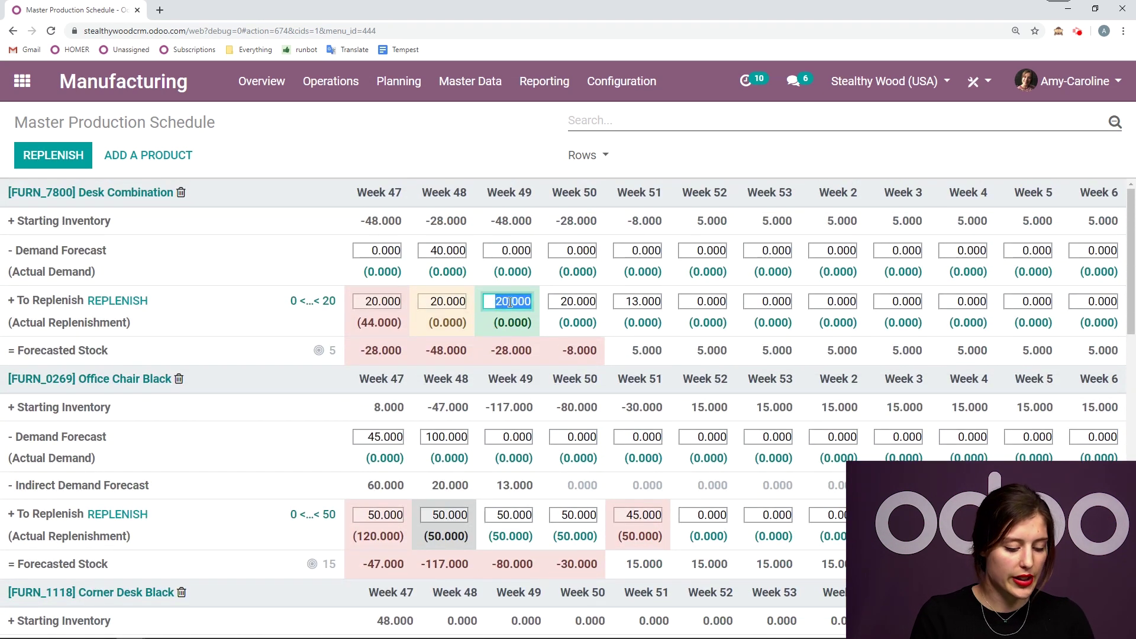
pyautogui.write('10')
pyautogui.click(314, 246)
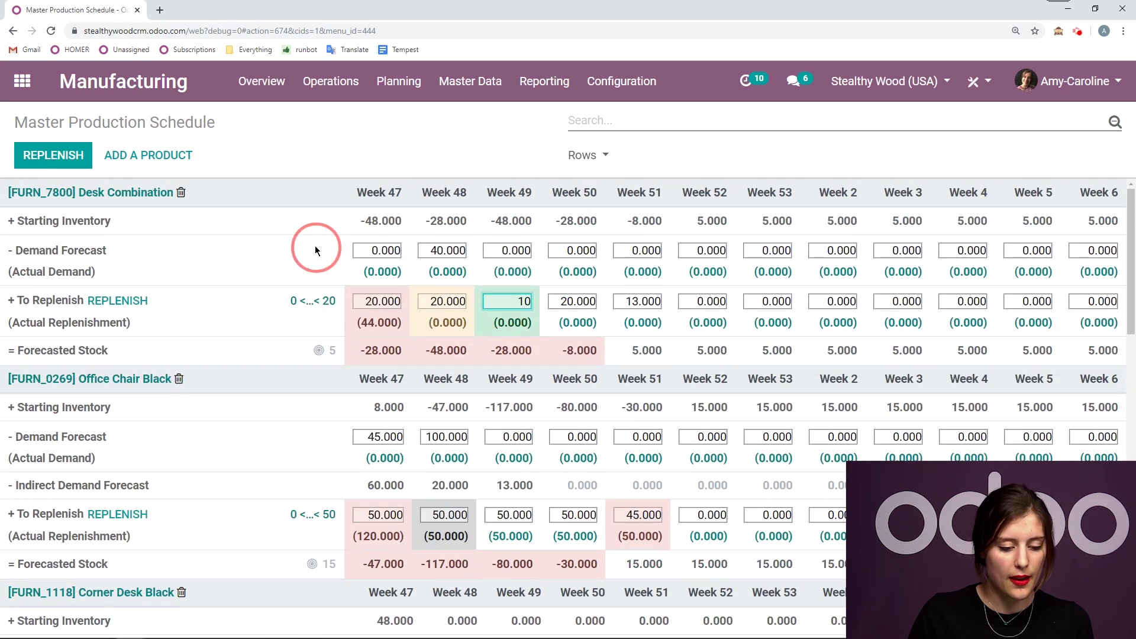
pyautogui.press('Tab')
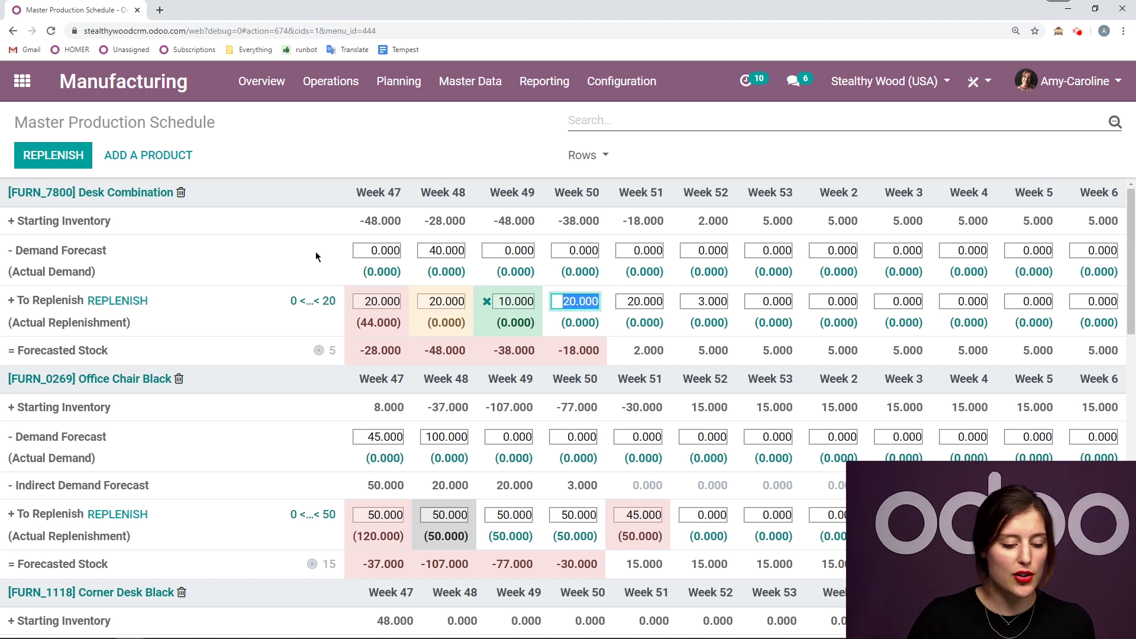
pyautogui.click(486, 303)
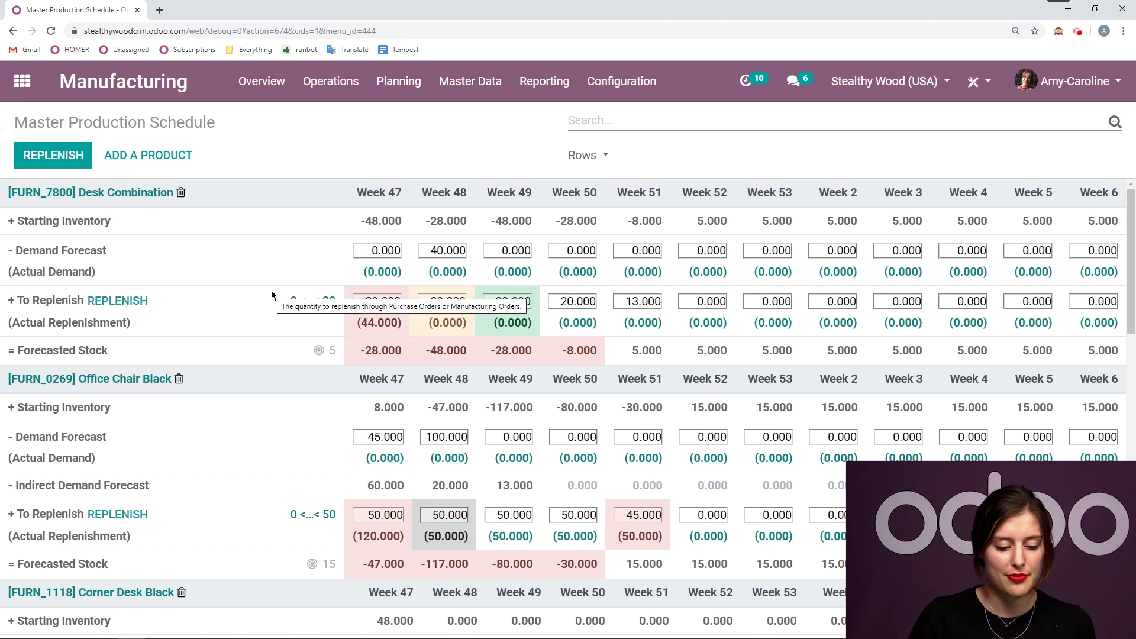
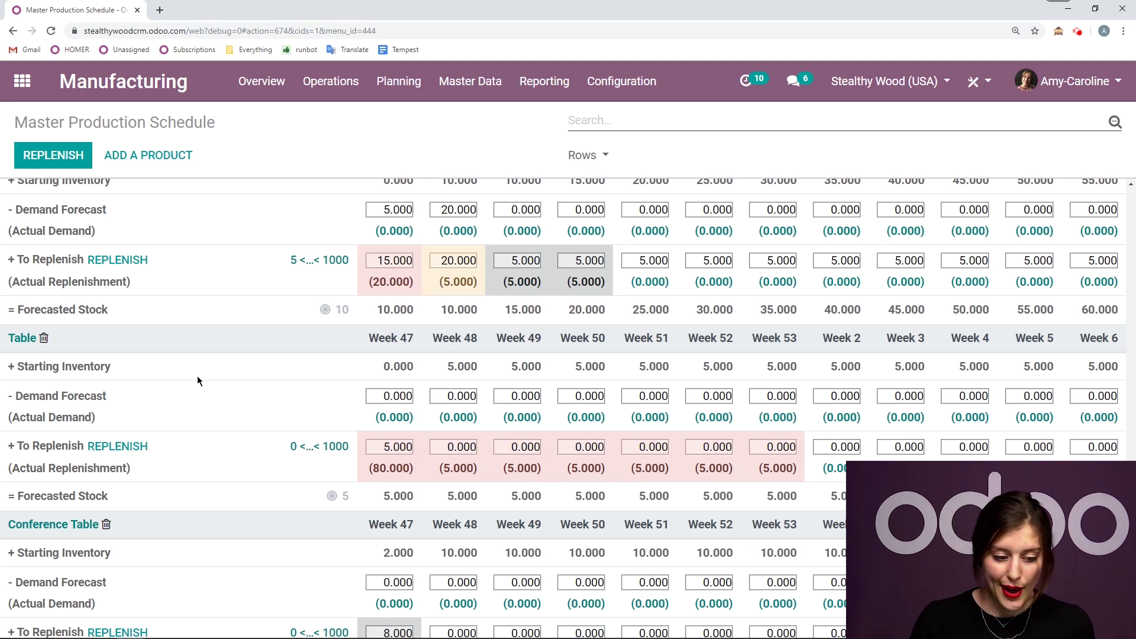
# Set the Week 47 demand forecast of Corner Desk Right Sit to 10.
pyautogui.scroll(3, 197, 377)
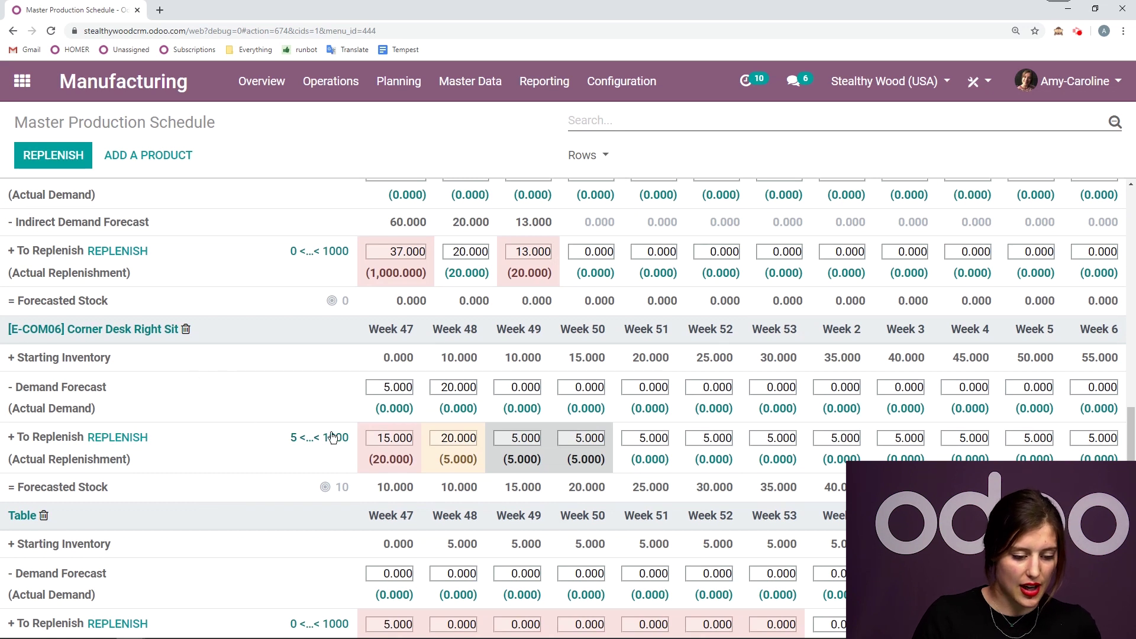
pyautogui.click(373, 392)
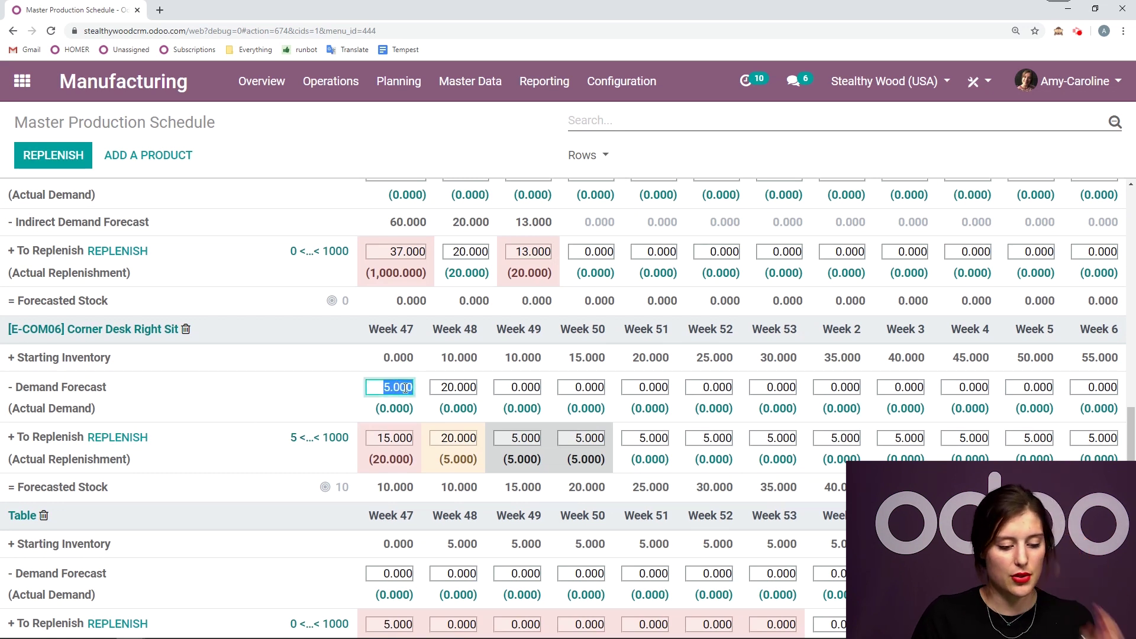
pyautogui.press('BackSpace')
pyautogui.write('10')
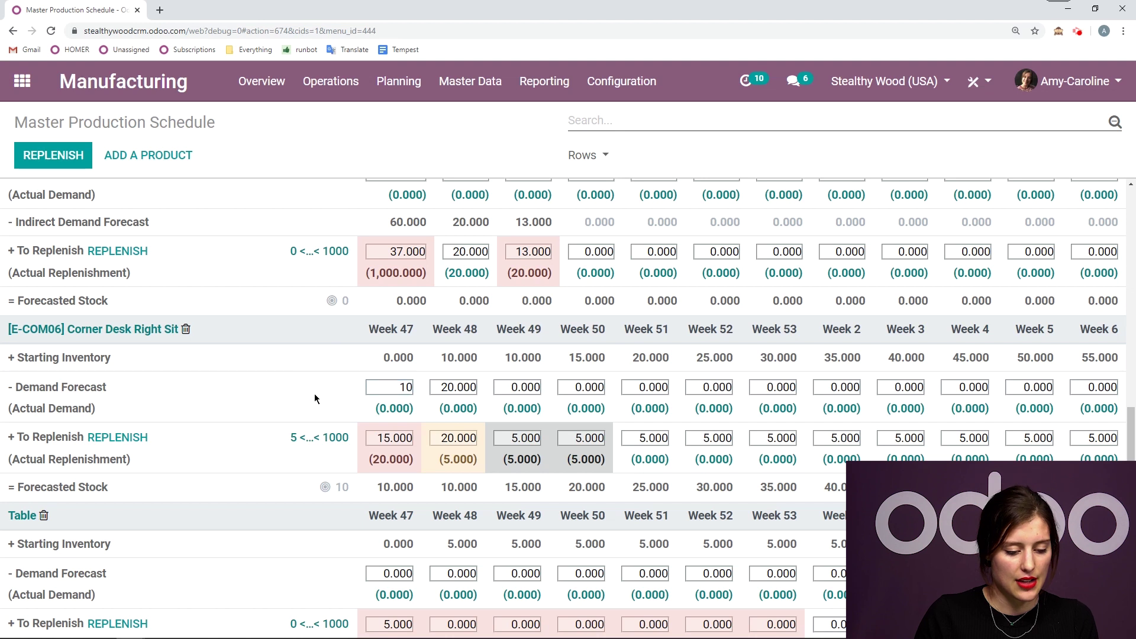
pyautogui.press('Tab')
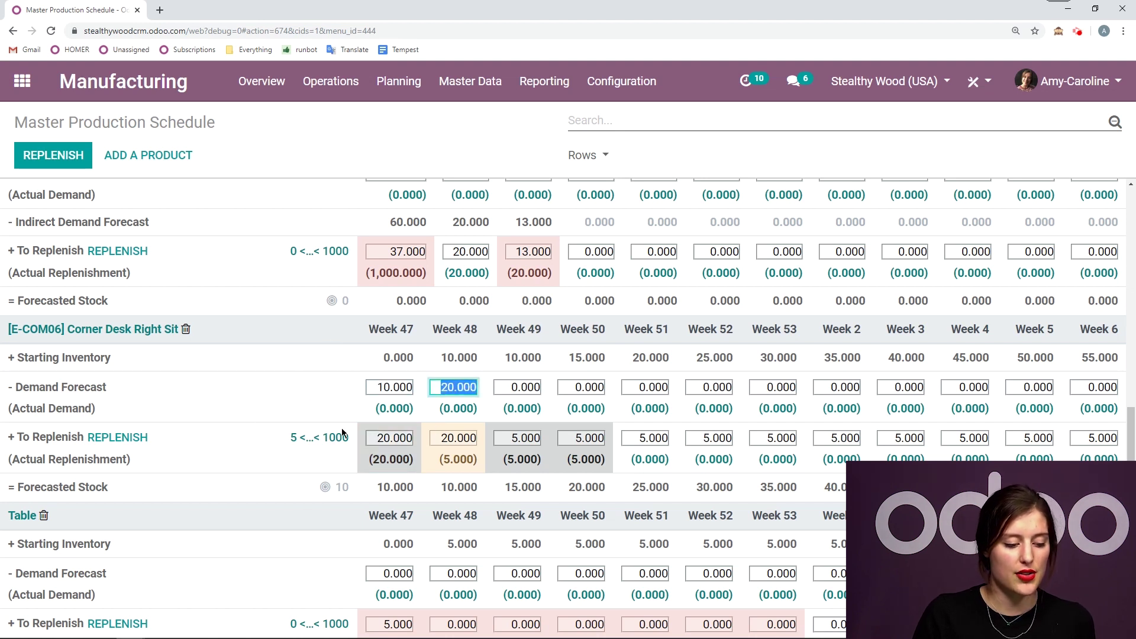
# Inspect the documents behind Corner Desk Right Sit's actual replenishment for Week 47, then close the details.
pyautogui.scroll(1, 319, 397)
pyautogui.scroll(-2, 320, 396)
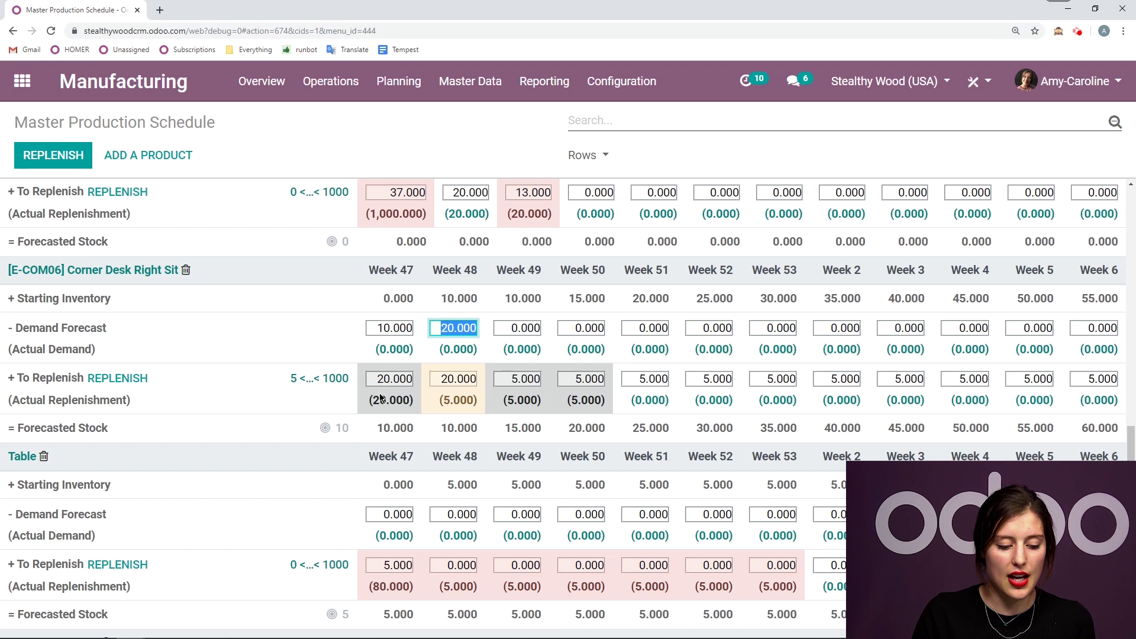
pyautogui.moveTo(10, 401); pyautogui.dragTo(131, 401)
pyautogui.click(391, 400)
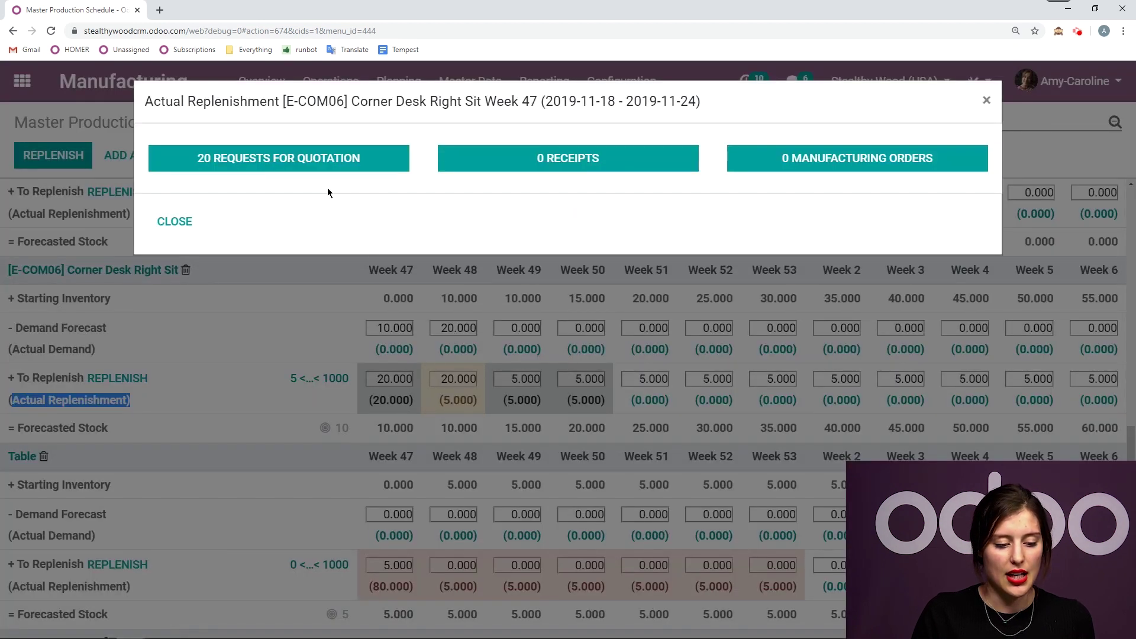
pyautogui.click(189, 225)
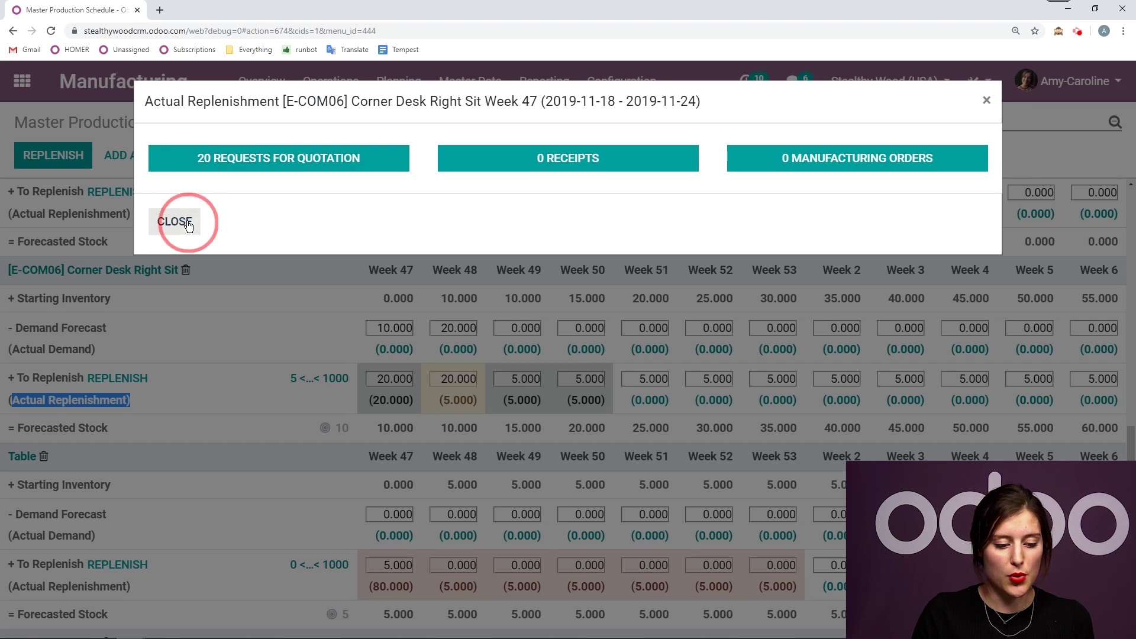
# Set Corner Desk Right Sit's demand forecast to 5 for both Week 47 and Week 48.
pyautogui.click(381, 327)
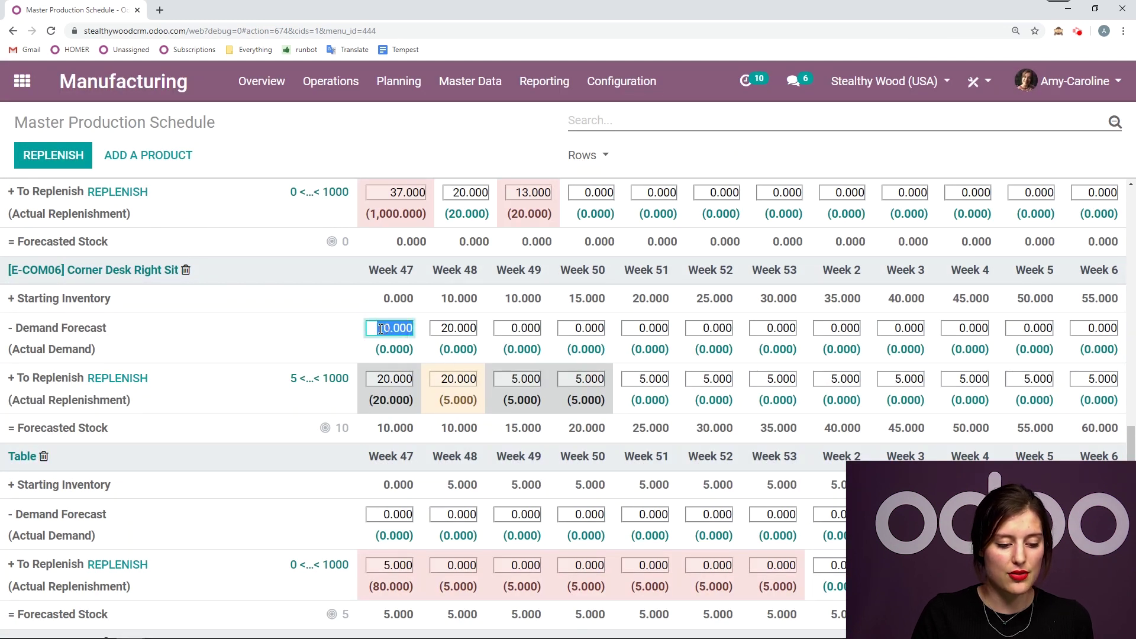
pyautogui.write('5')
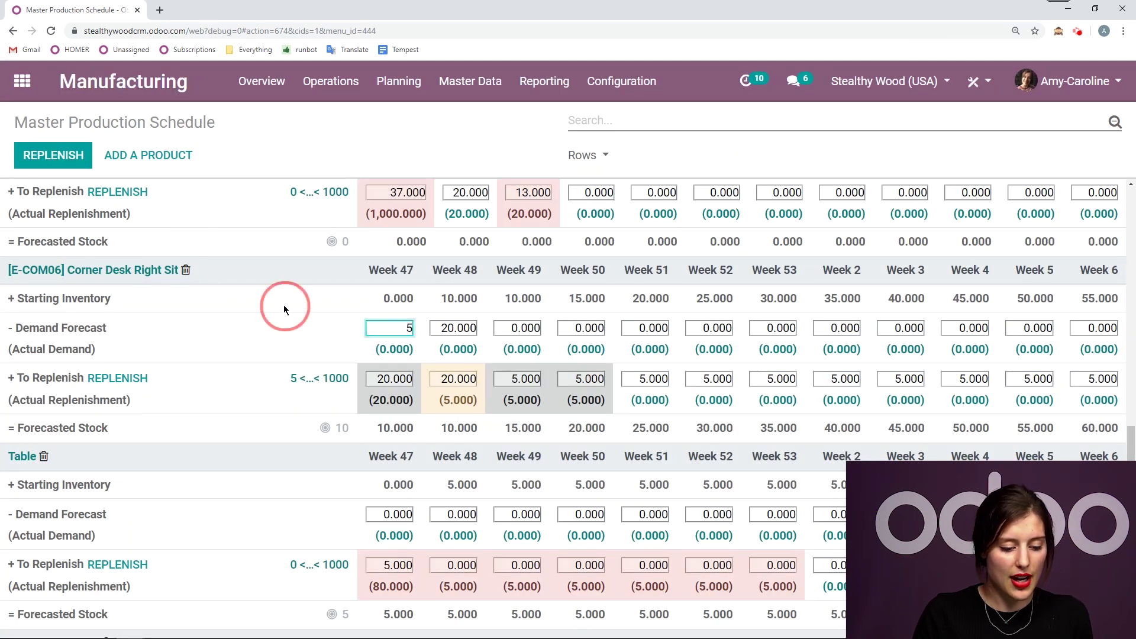
pyautogui.press('Tab')
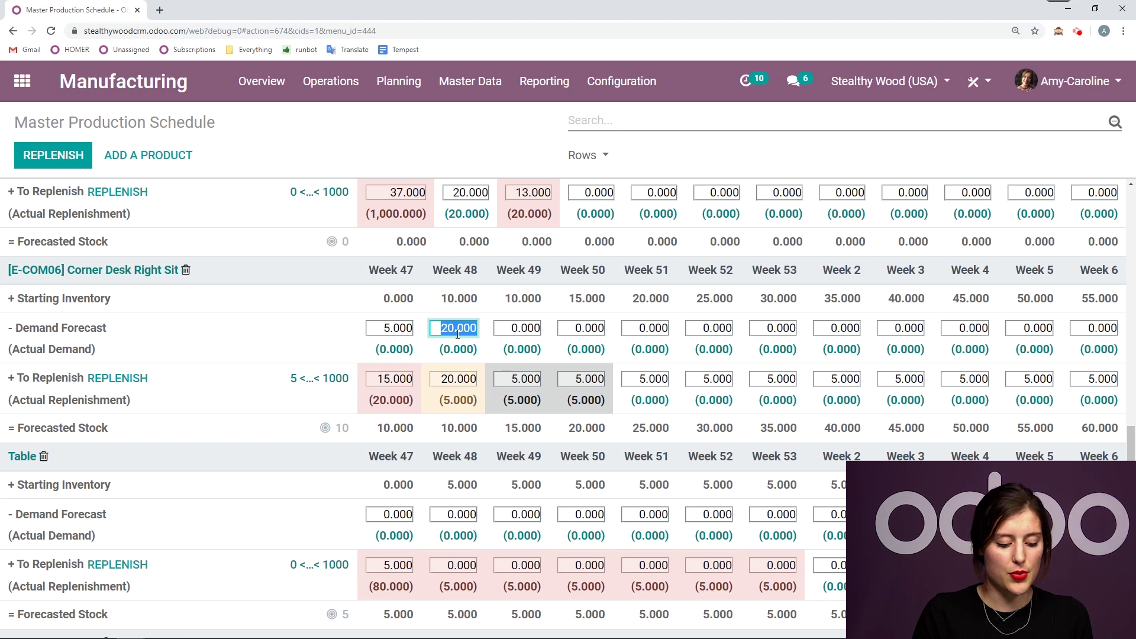
pyautogui.write('5')
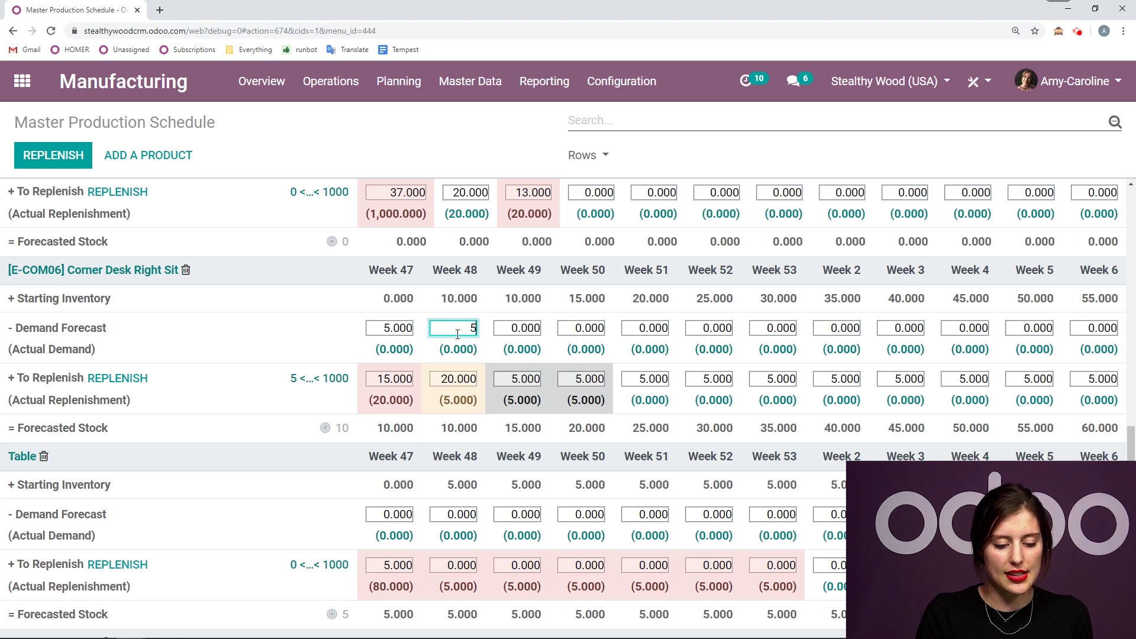
pyautogui.press('Tab')
# Set the Week 48 demand forecast of Corner Desk Right Sit to 10.
pyautogui.click(465, 326)
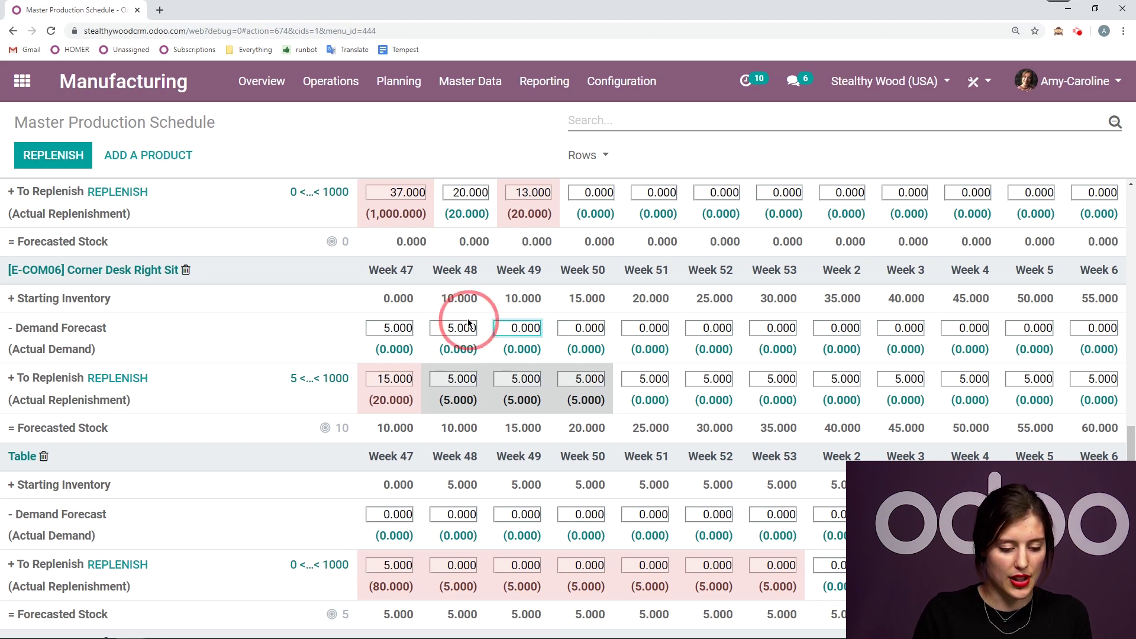
pyautogui.write('10')
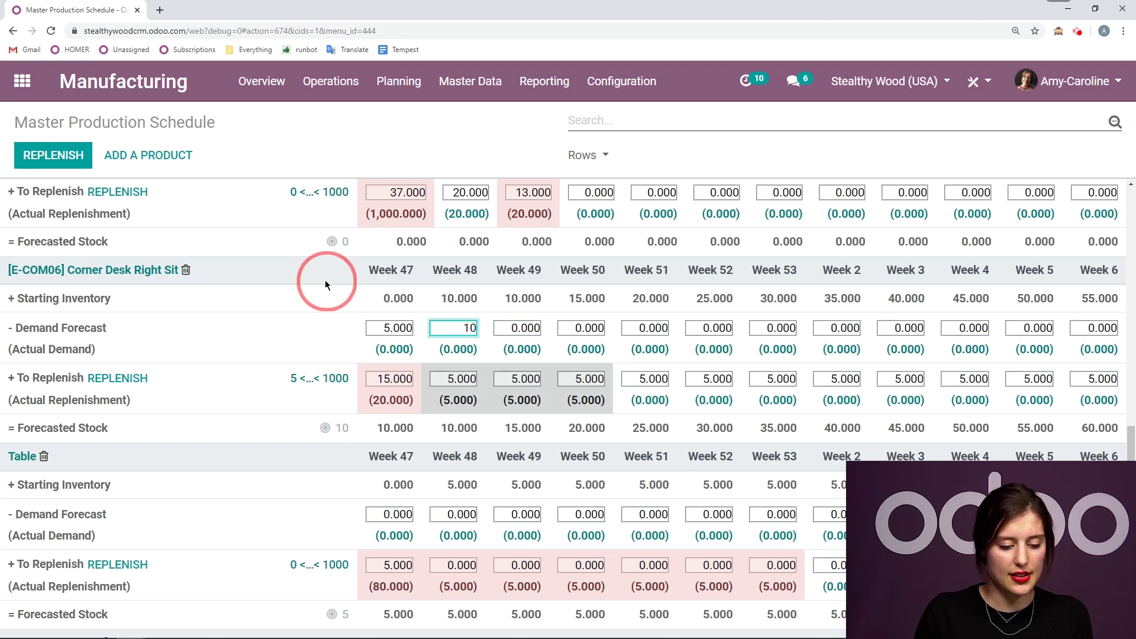
pyautogui.press('Tab')
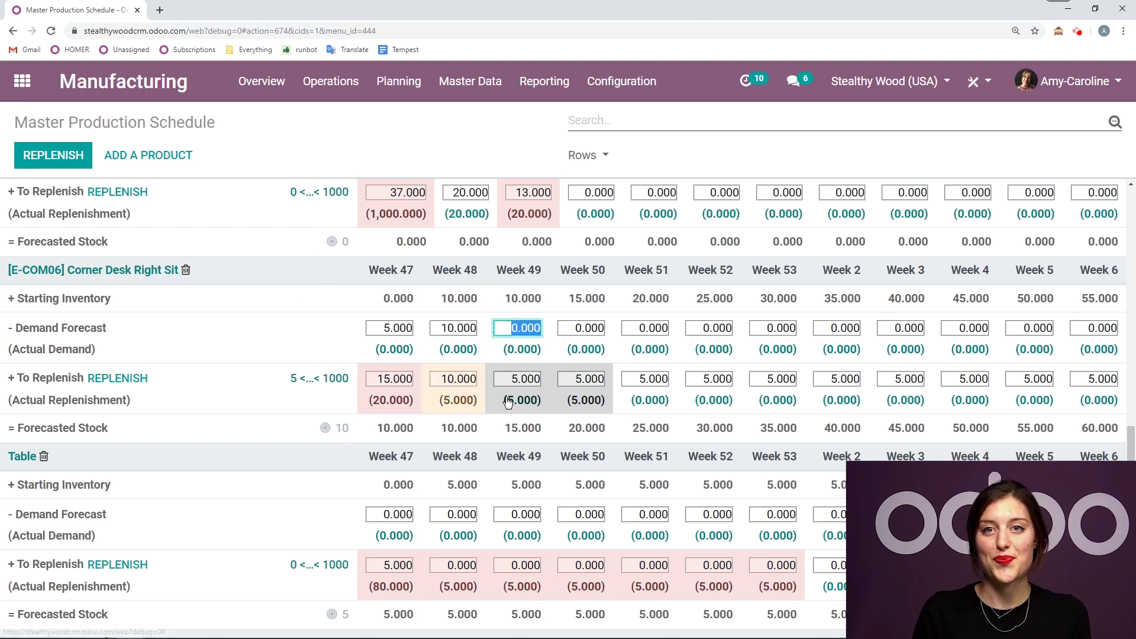
pyautogui.moveTo(232, 342)
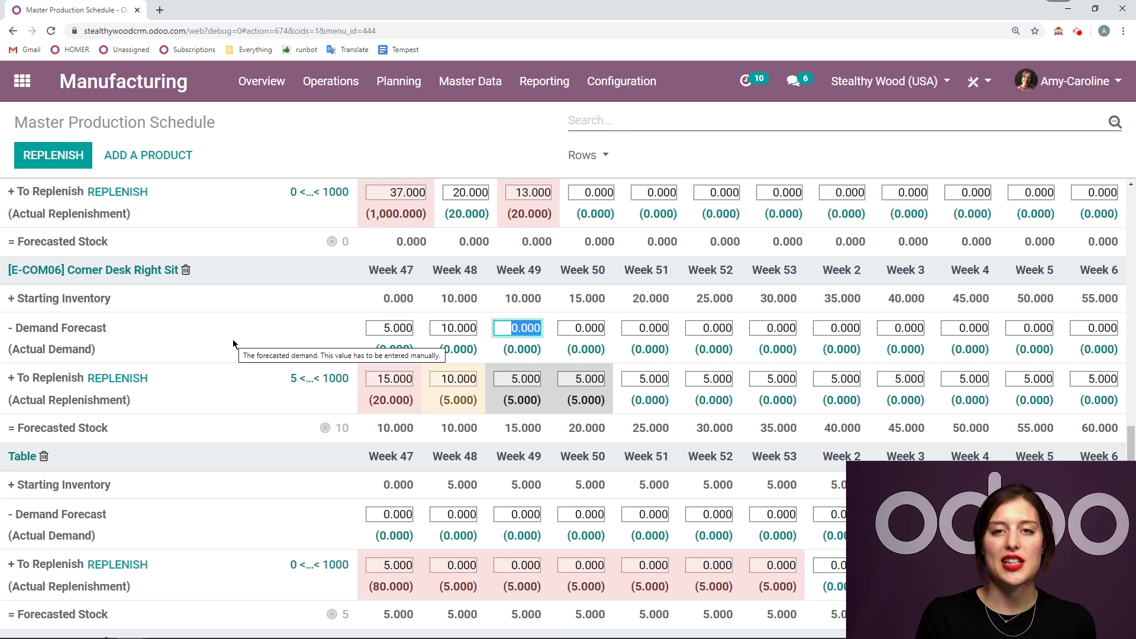